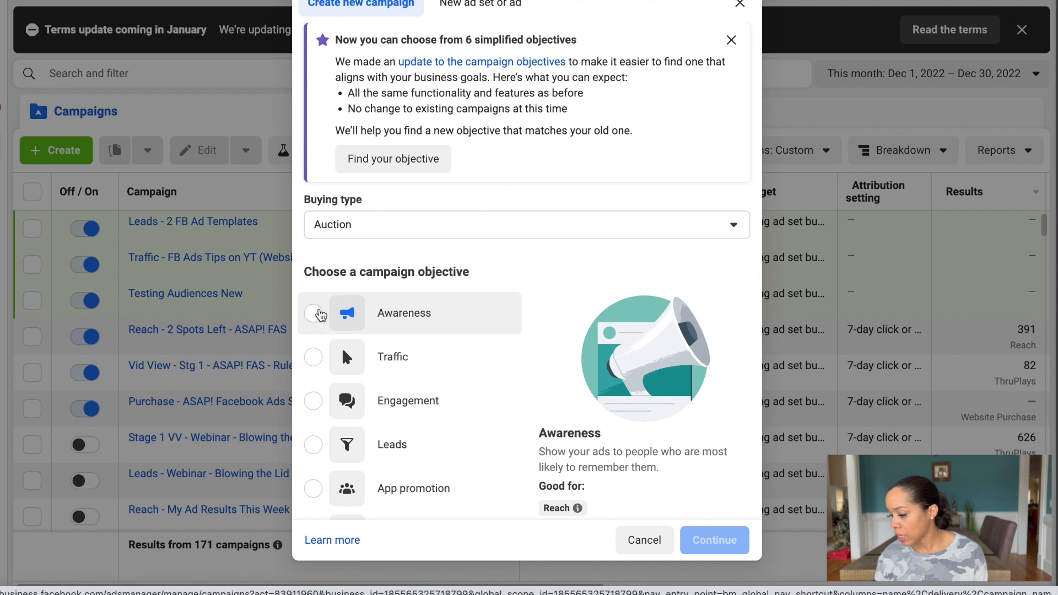
- Create a new auction campaign with the Awareness objective
{"action": "left_click", "coordinate": [313, 313]}
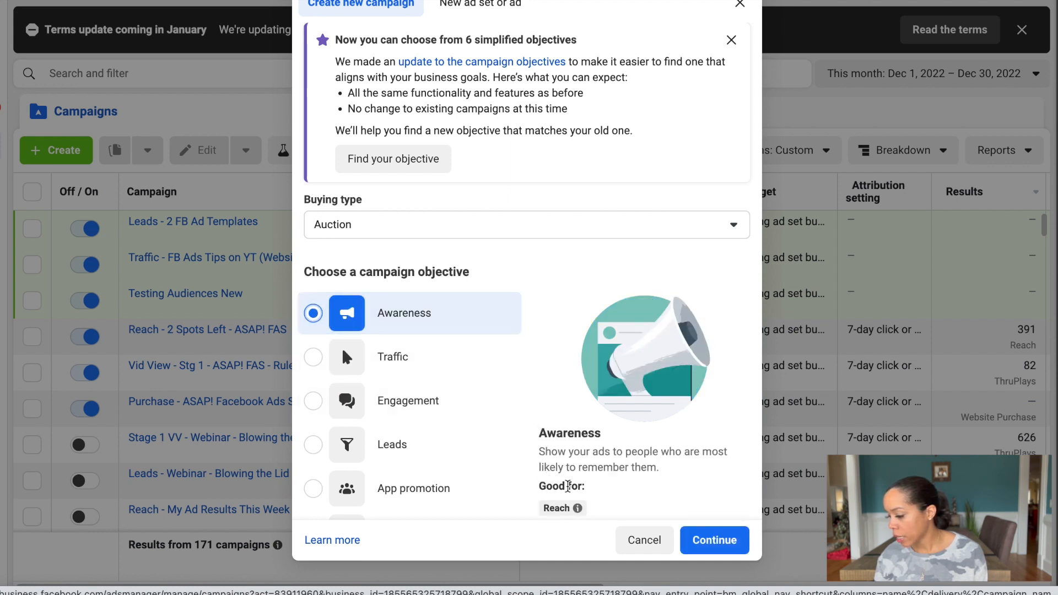
{"action": "scroll", "coordinate": [545, 477], "scroll_direction": "down", "scroll_amount": 1}
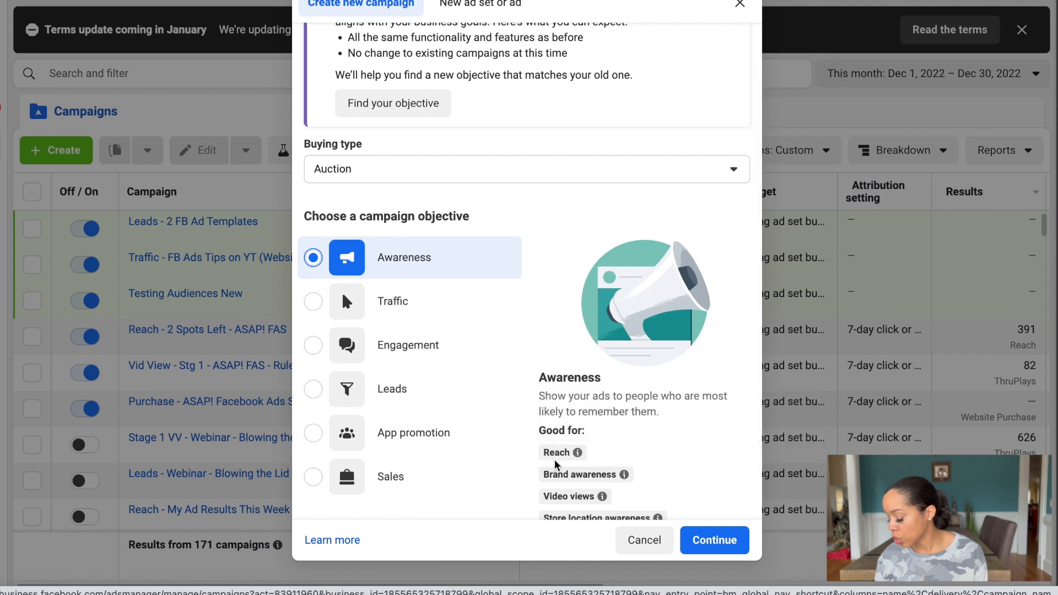
{"action": "left_click", "coordinate": [708, 542]}
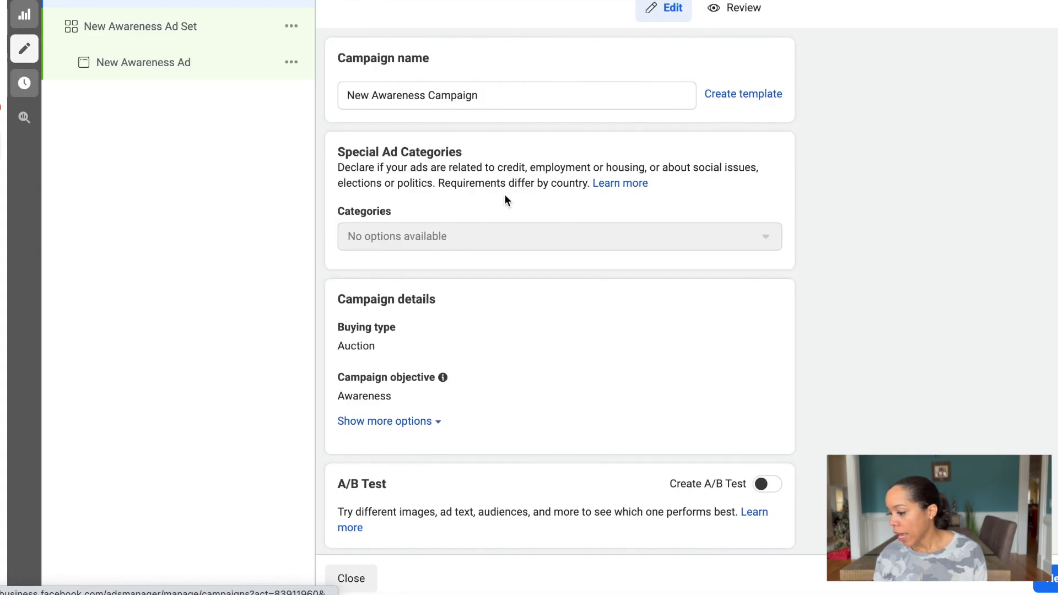
- Rename the campaign as "Reach - Offer - Creative"
{"action": "left_click_drag", "start_coordinate": [492, 93], "coordinate": [314, 95]}
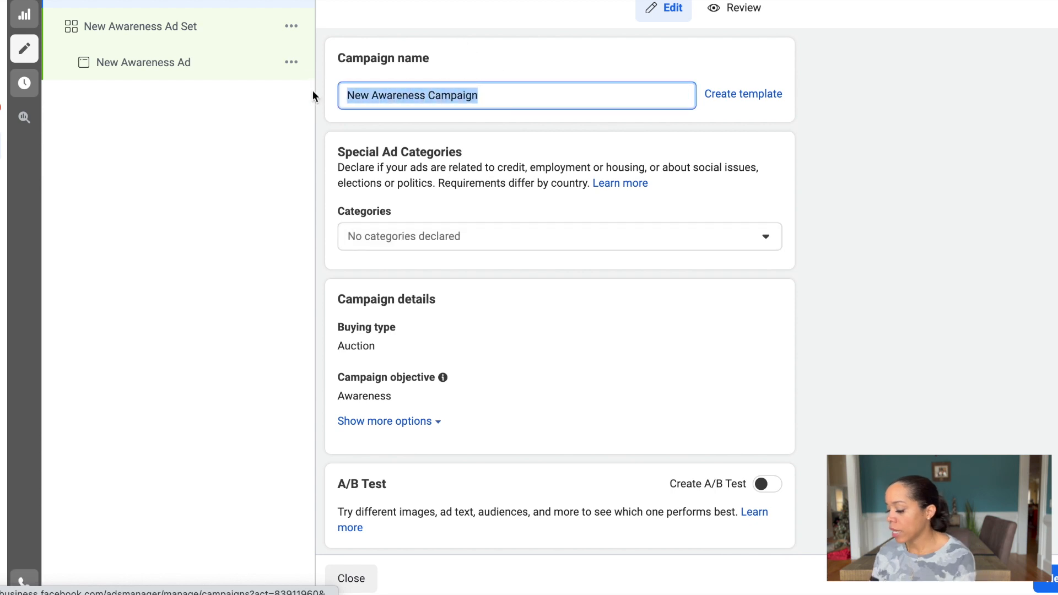
{"action": "type", "text": "Reach"}
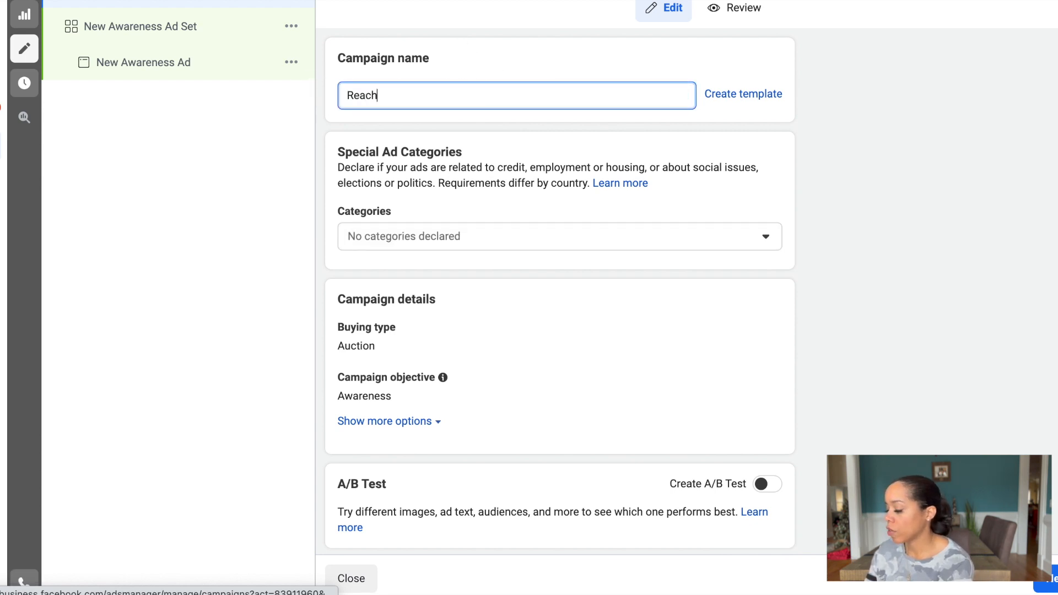
{"action": "type", "text": " - Off"}
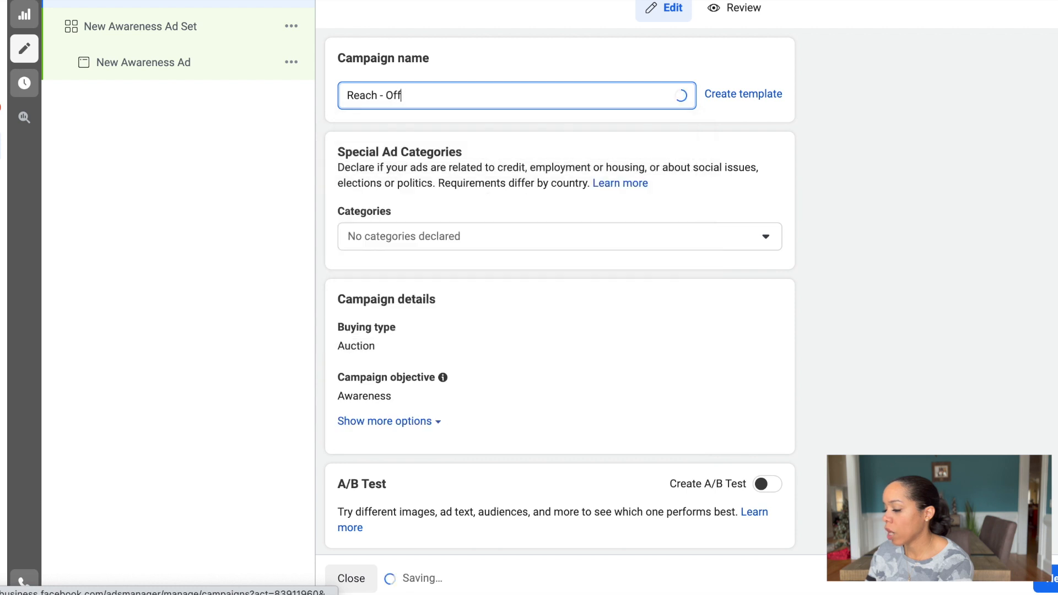
{"action": "type", "text": "er - "}
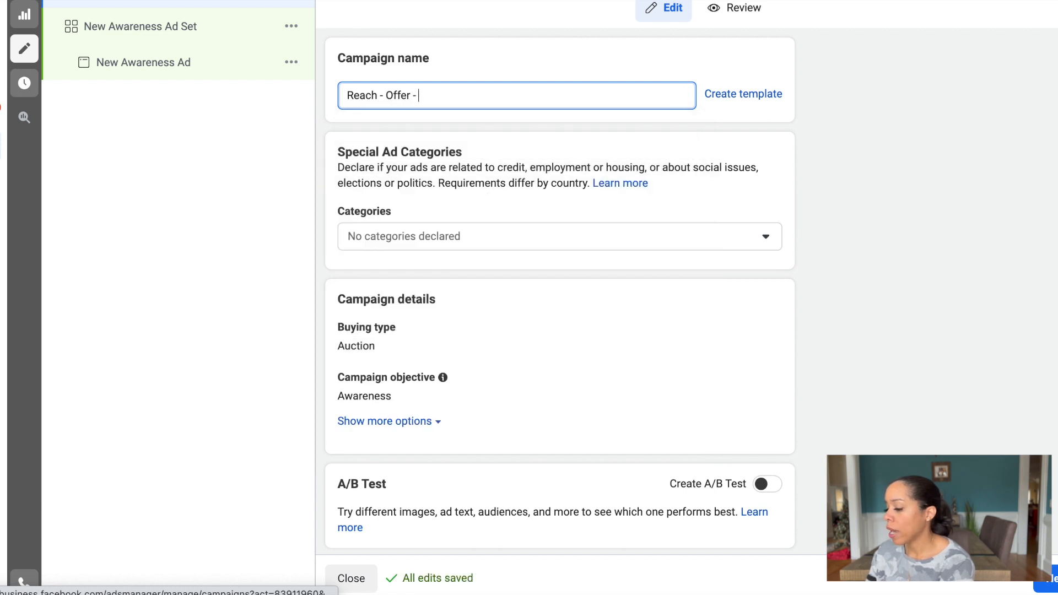
{"action": "type", "text": "Creati"}
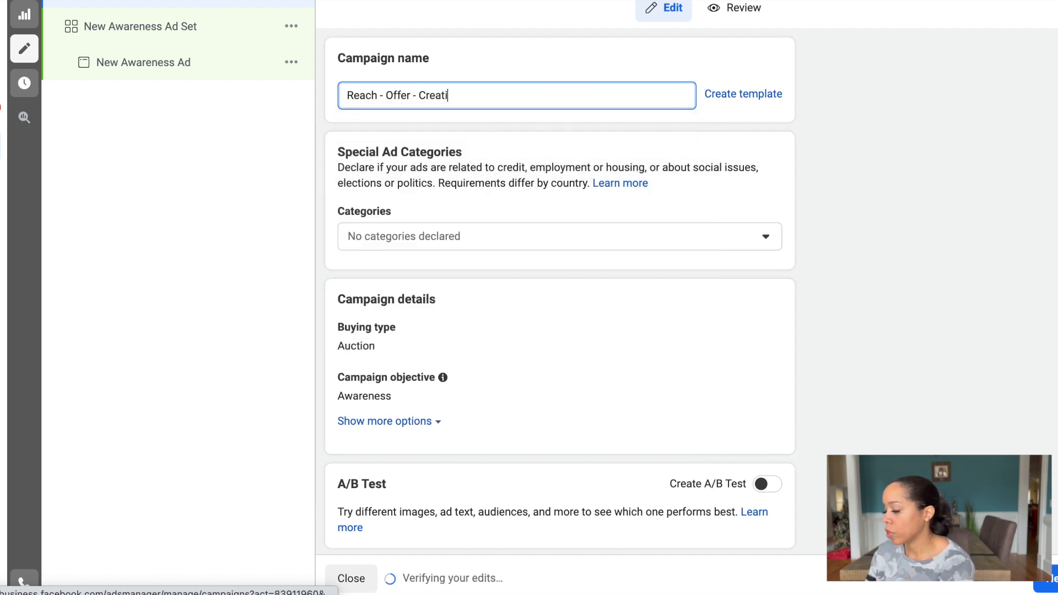
{"action": "type", "text": "ve"}
{"action": "left_click", "coordinate": [717, 134]}
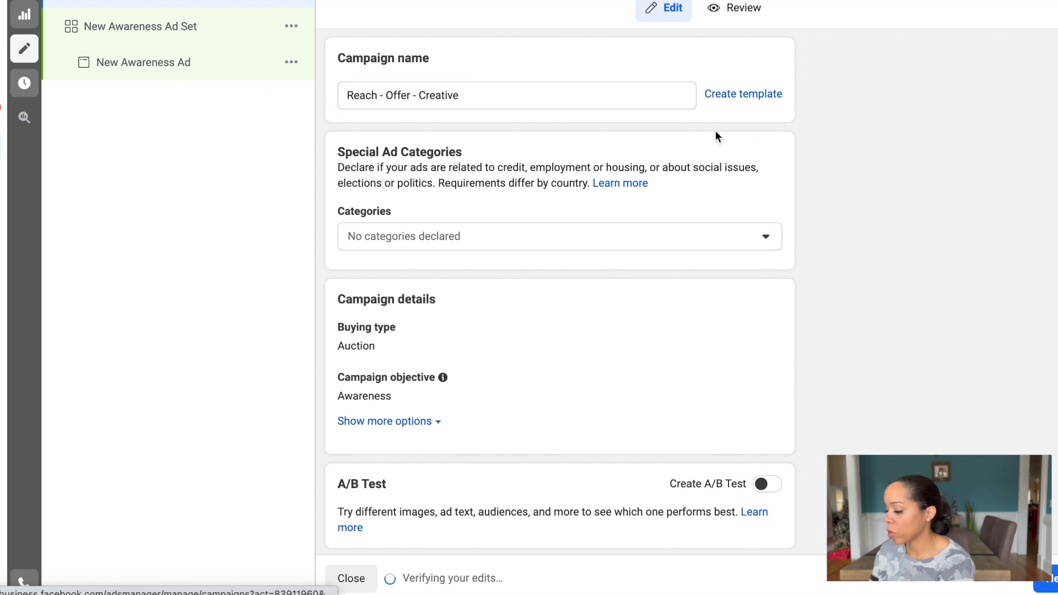
- Turn off Advantage campaign budget for the campaign
{"action": "scroll", "coordinate": [715, 136], "scroll_direction": "down", "scroll_amount": 5}
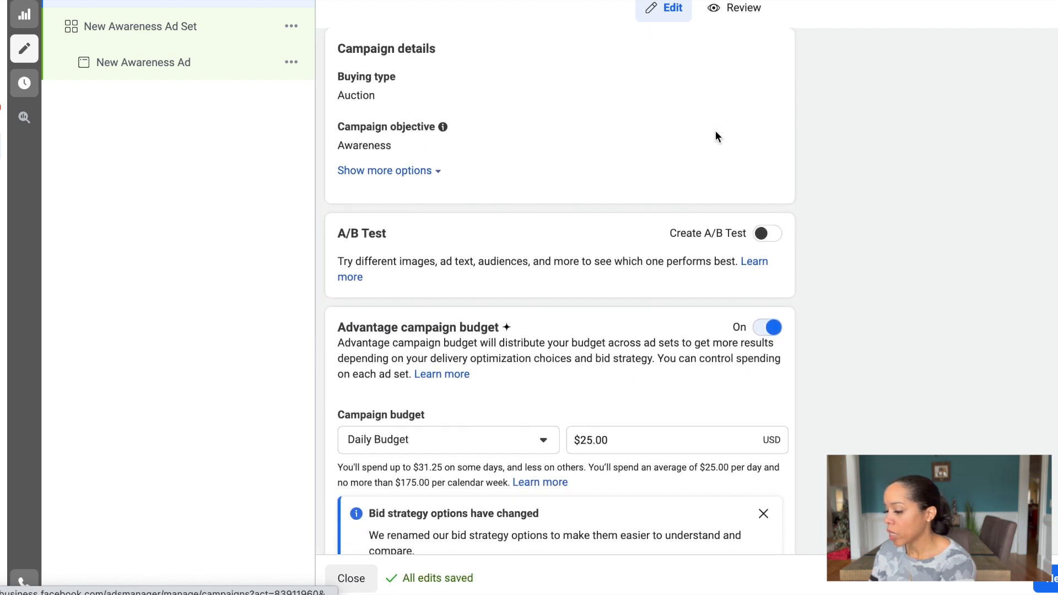
{"action": "scroll", "coordinate": [715, 136], "scroll_direction": "down", "scroll_amount": 1}
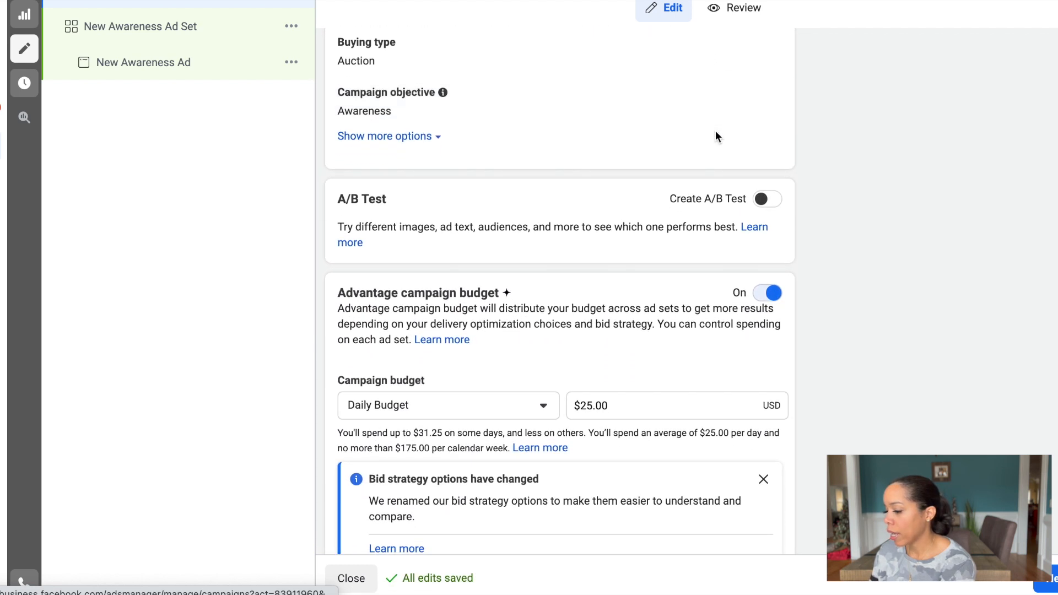
{"action": "left_click", "coordinate": [773, 293]}
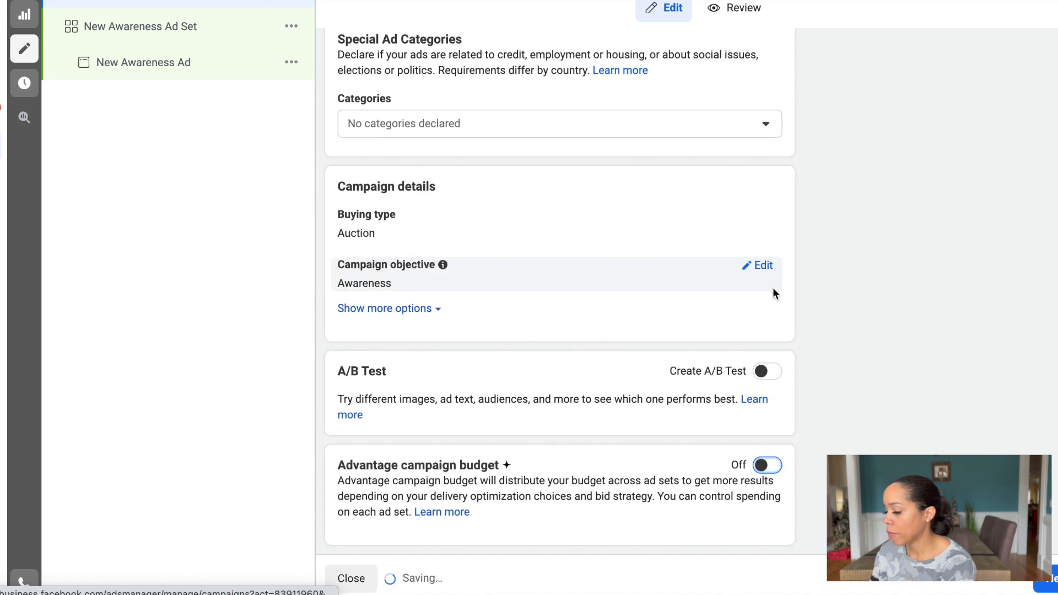
- Open the campaign's new ad set and rename it as "Warm - Offer - Creative"
{"action": "left_click", "coordinate": [155, 32]}
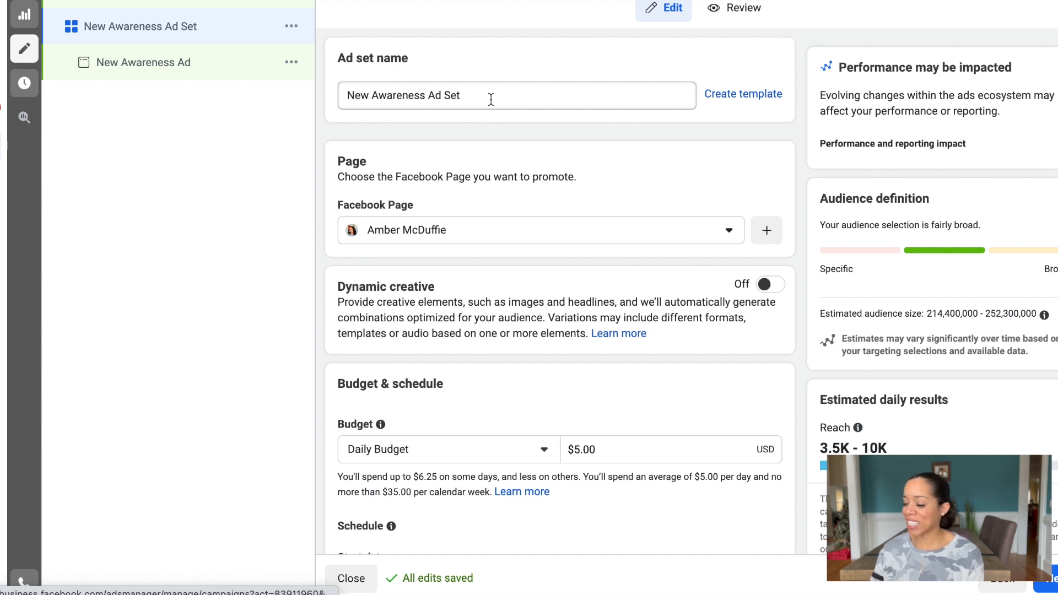
{"action": "left_click_drag", "start_coordinate": [490, 98], "coordinate": [334, 101]}
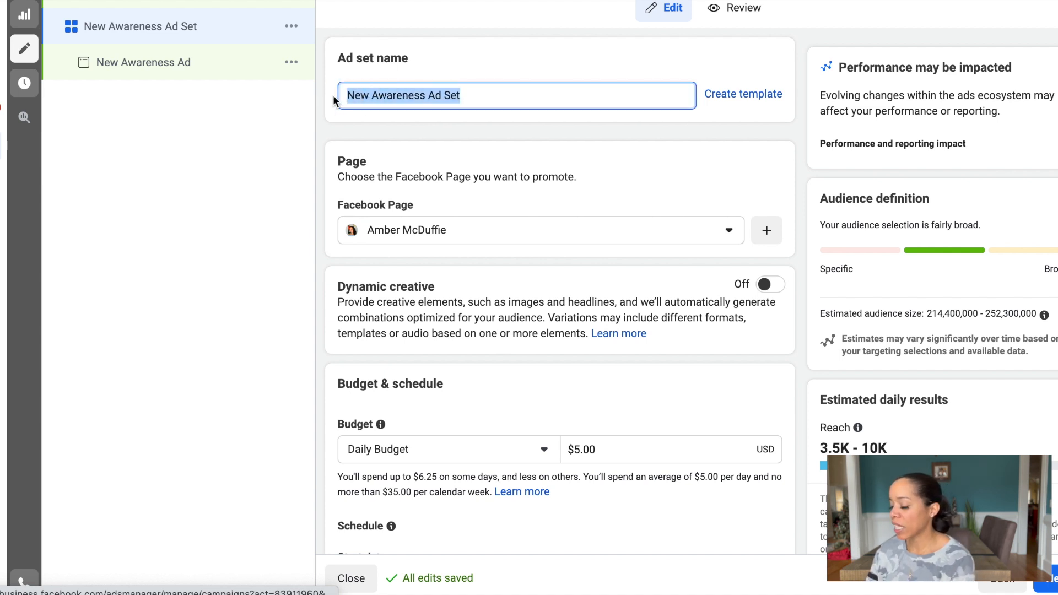
{"action": "type", "text": "Warm -"}
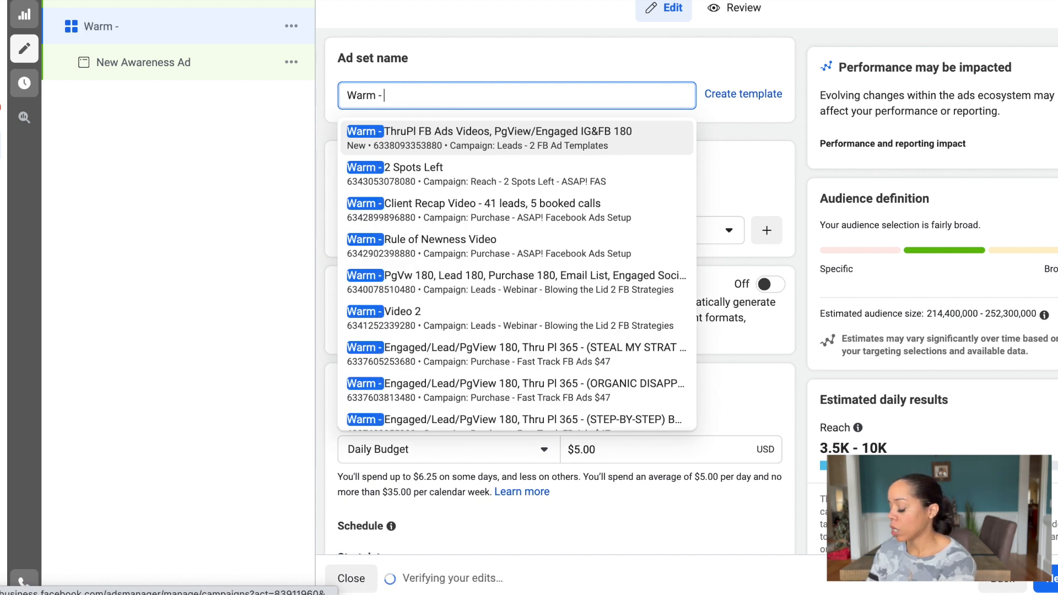
{"action": "type", "text": "Offer - Creative"}
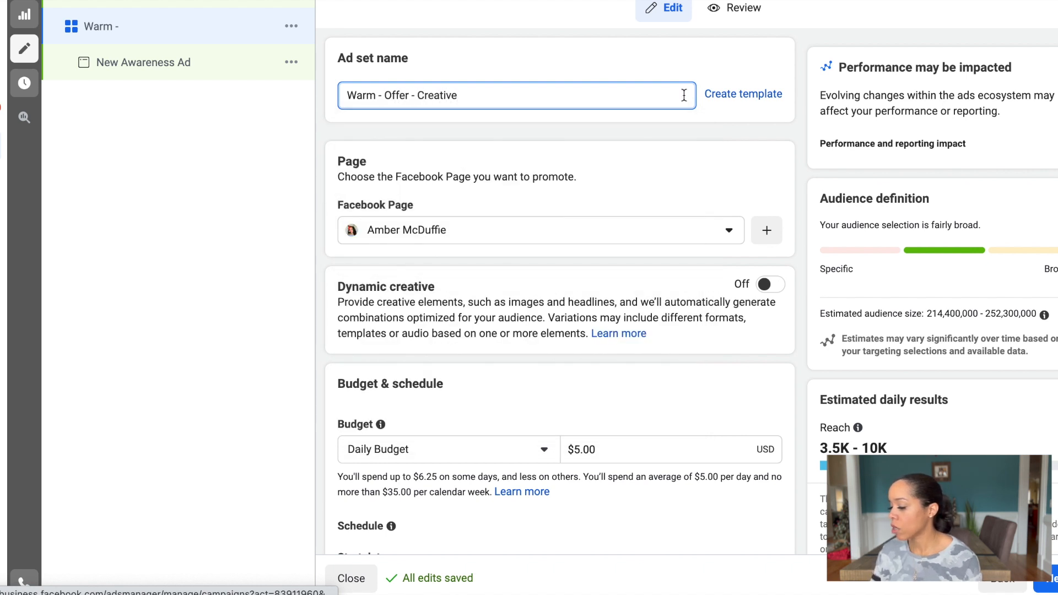
{"action": "left_click", "coordinate": [789, 206]}
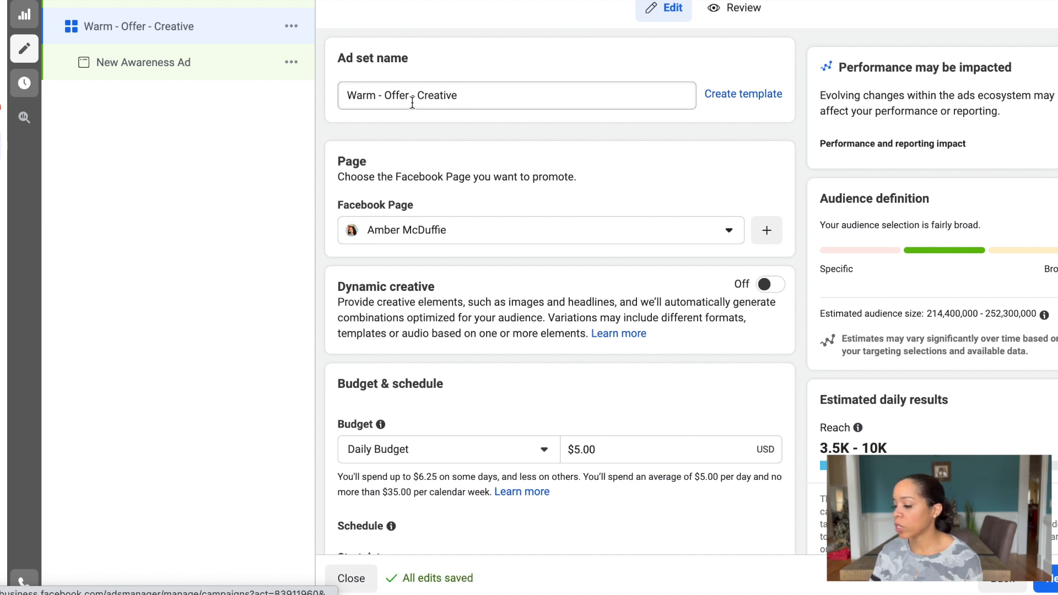
- Set the ad set's daily budget to $10.00
{"action": "scroll", "coordinate": [543, 160], "scroll_direction": "down", "scroll_amount": 5}
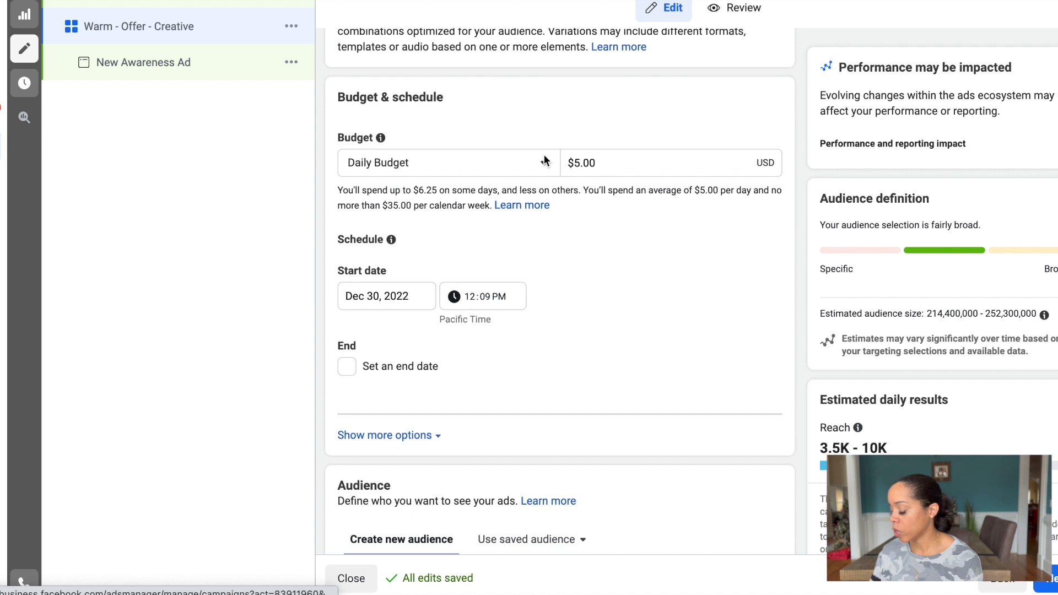
{"action": "left_click", "coordinate": [579, 163]}
{"action": "key", "text": "BackSpace"}
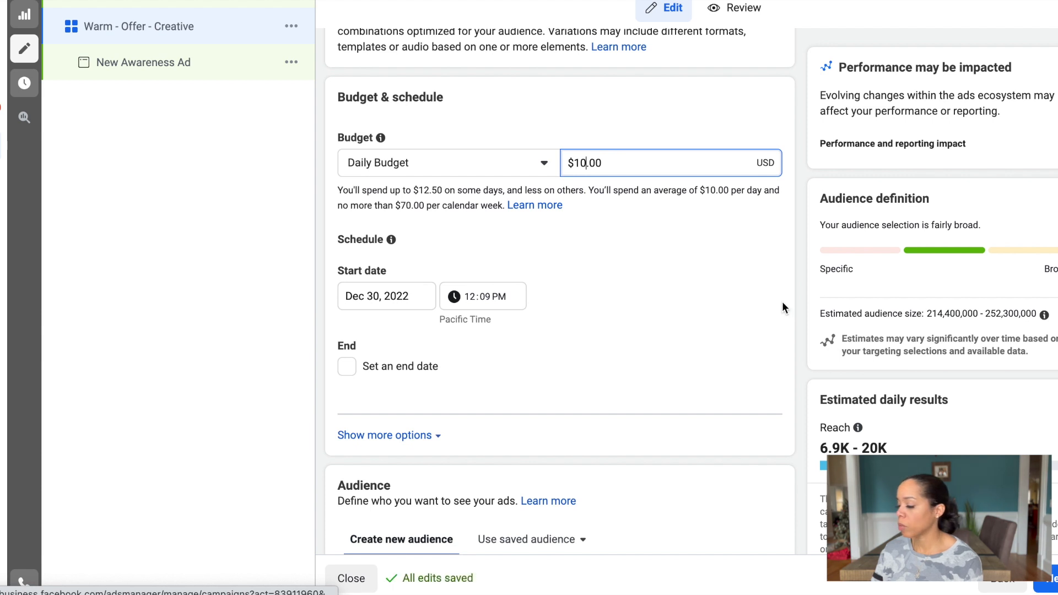
{"action": "scroll", "coordinate": [782, 302], "scroll_direction": "down", "scroll_amount": 1}
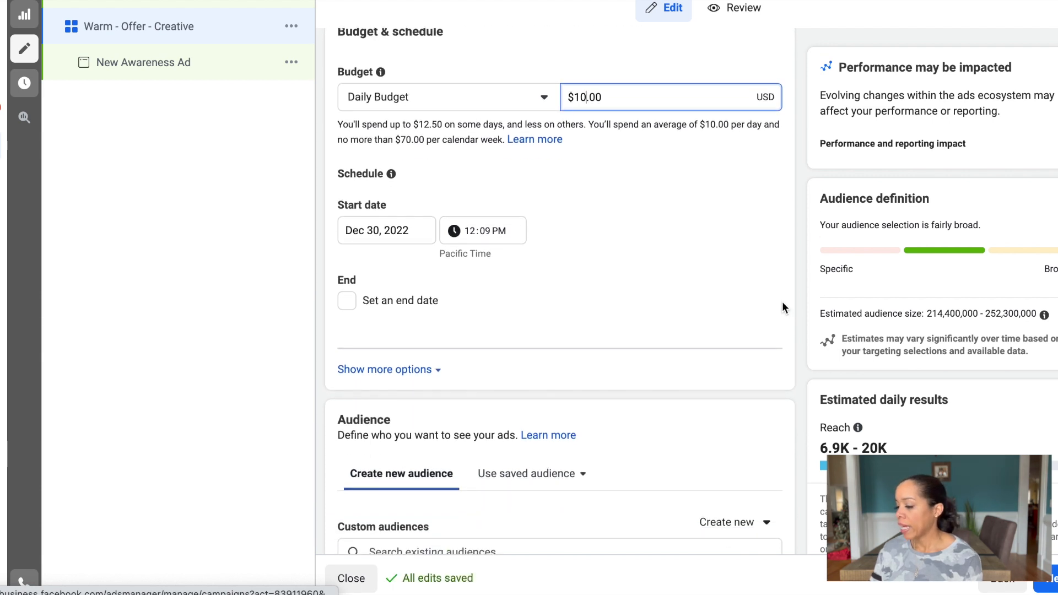
{"action": "scroll", "coordinate": [782, 302], "scroll_direction": "up", "scroll_amount": 1}
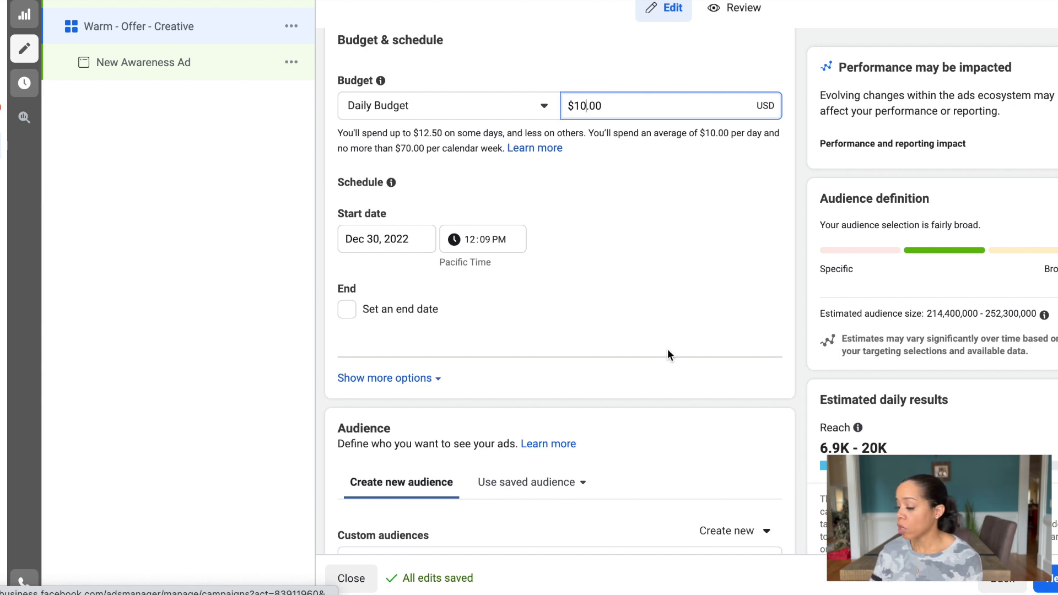
- Add the custom audiences Complete Registration 180, Thru Play Webinar Clip & Hamster Wheel - 365 Days, and Thru Pl- Steal My Strat- FB Most Effect - 365 Days
{"action": "scroll", "coordinate": [664, 349], "scroll_direction": "down", "scroll_amount": 5}
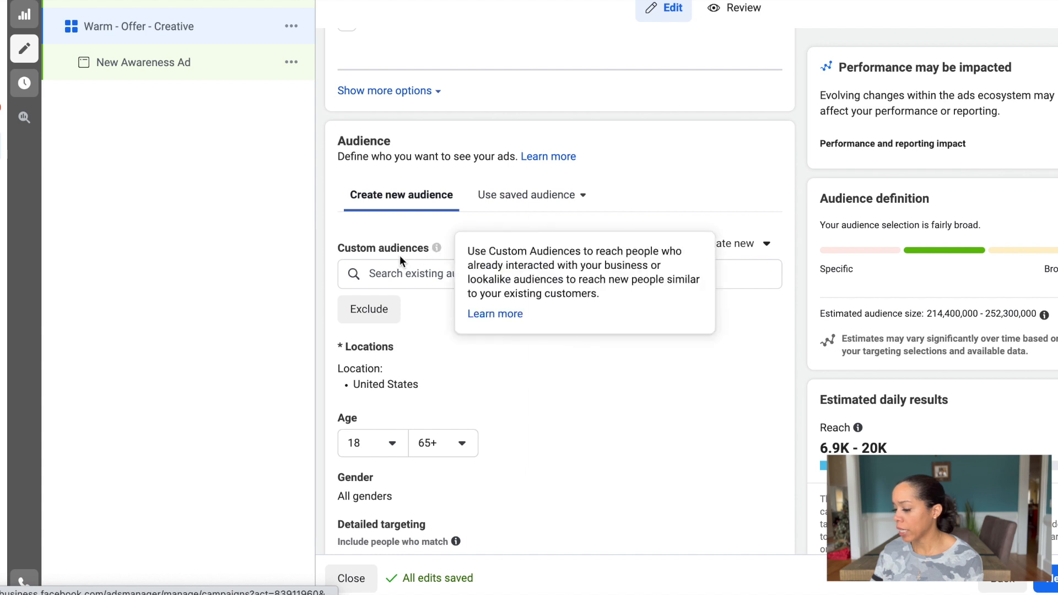
{"action": "left_click", "coordinate": [402, 277]}
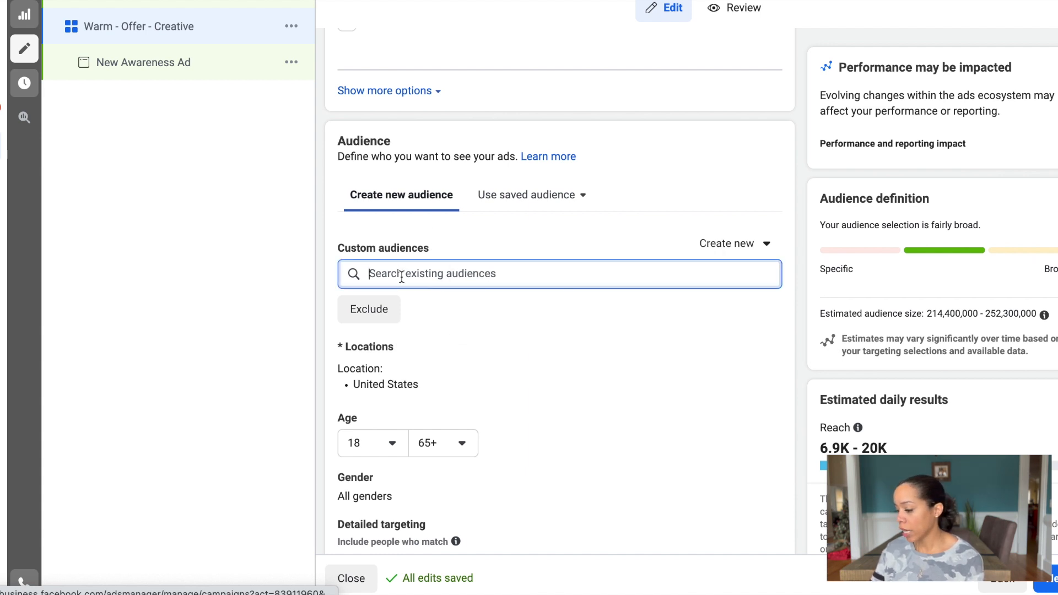
{"action": "left_click", "coordinate": [402, 277]}
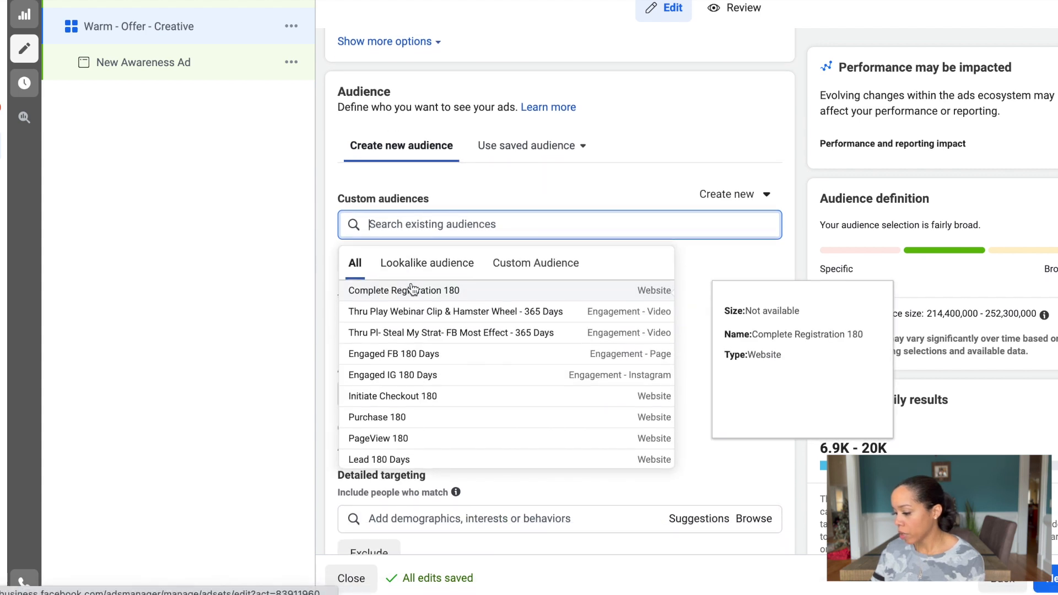
{"action": "left_click", "coordinate": [414, 301]}
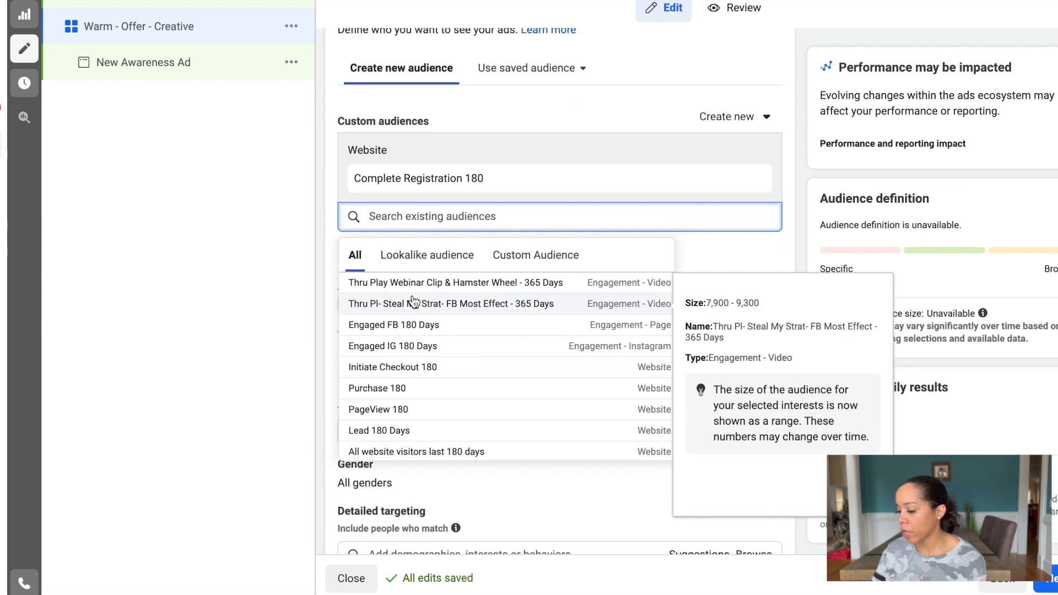
{"action": "left_click", "coordinate": [417, 284]}
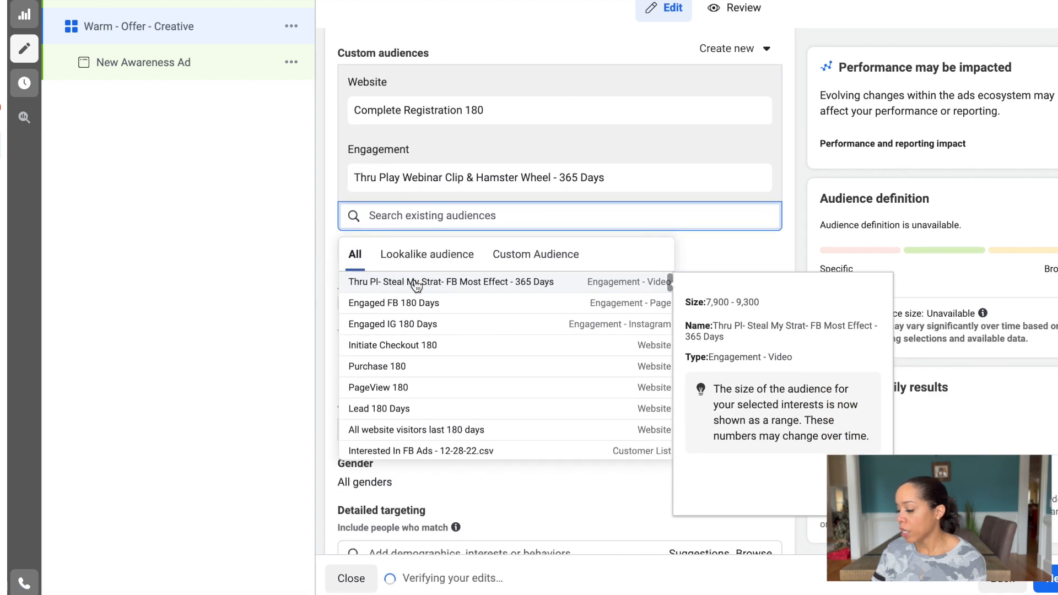
{"action": "left_click", "coordinate": [416, 283]}
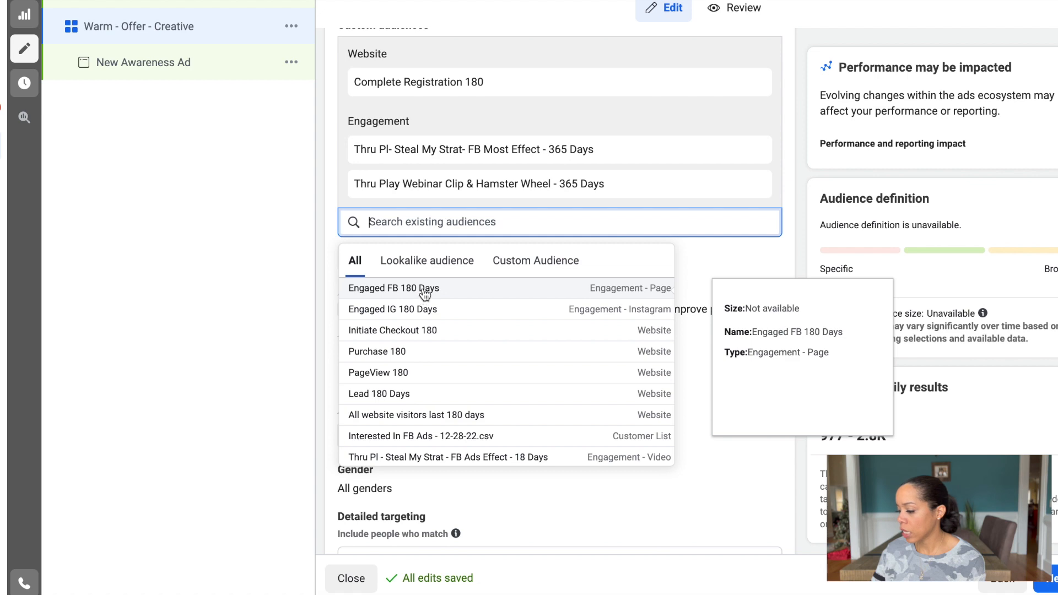
- Add the Engaged FB 180 Days, Engaged IG 180 Days and Initiate Checkout 180 custom audiences to the ad set
{"action": "left_click", "coordinate": [422, 287]}
{"action": "left_click", "coordinate": [417, 323]}
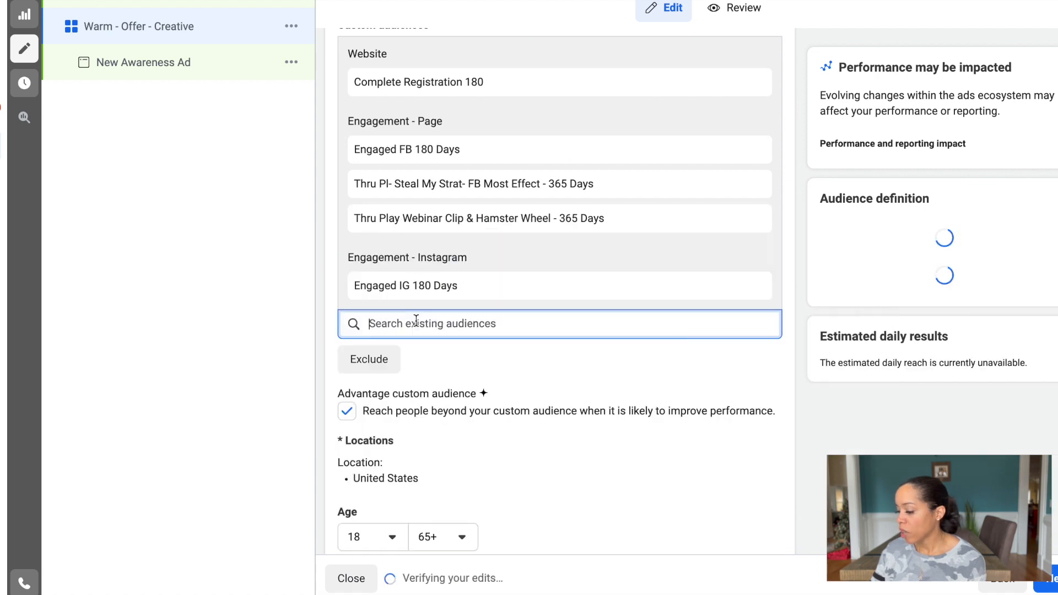
{"action": "scroll", "coordinate": [417, 323], "scroll_direction": "down", "scroll_amount": 2}
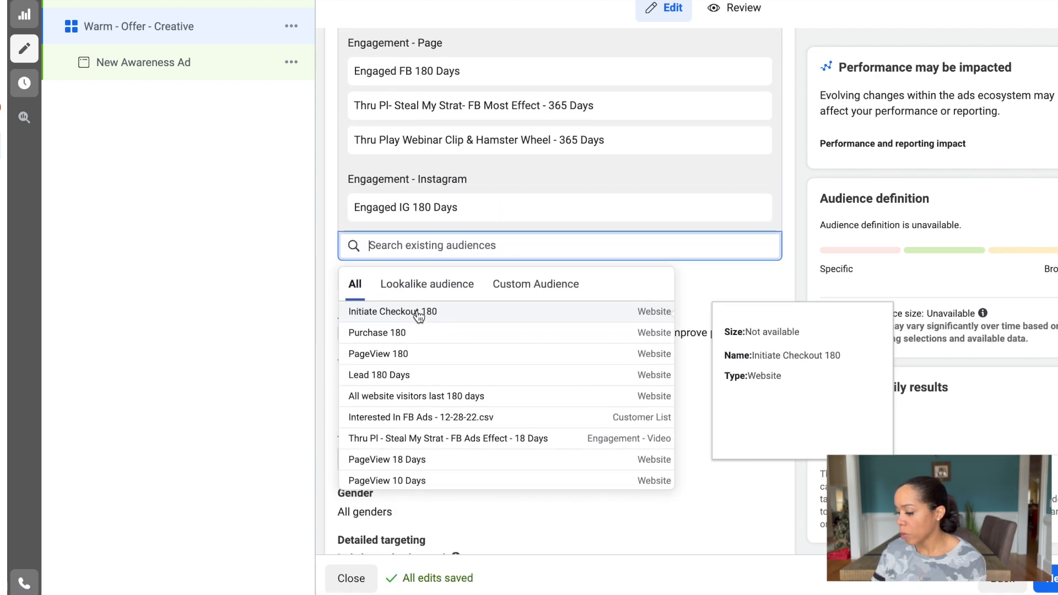
{"action": "left_click", "coordinate": [417, 312]}
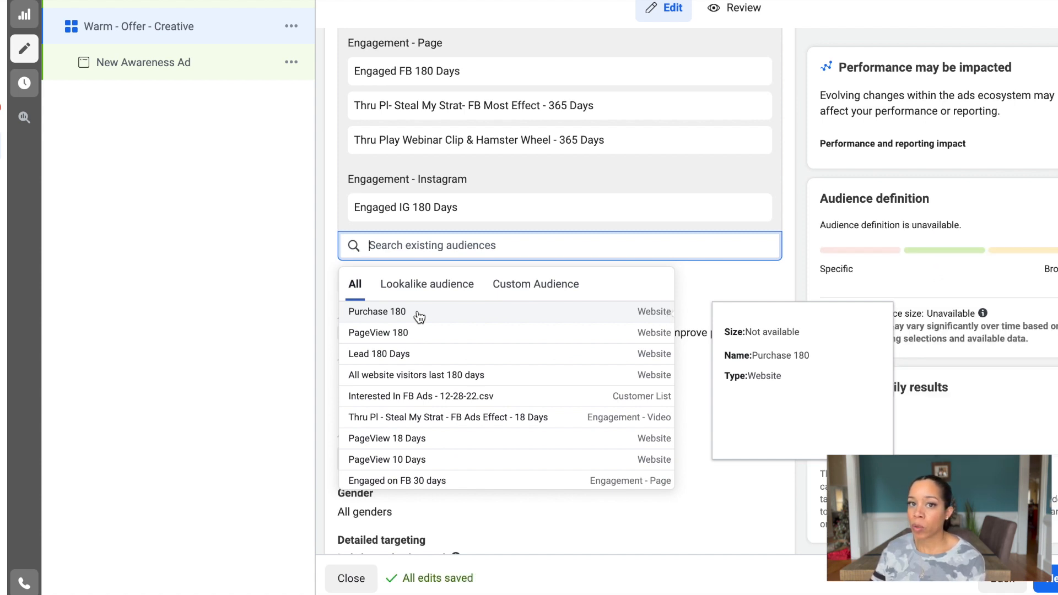
- Add the custom audiences Purchase 180, PageView 180, Lead 180 Days and the customer list Interested In FB Ads - 12-28-22.csv
{"action": "scroll", "coordinate": [419, 316], "scroll_direction": "down", "scroll_amount": 1}
{"action": "scroll", "coordinate": [419, 316], "scroll_direction": "up", "scroll_amount": 1}
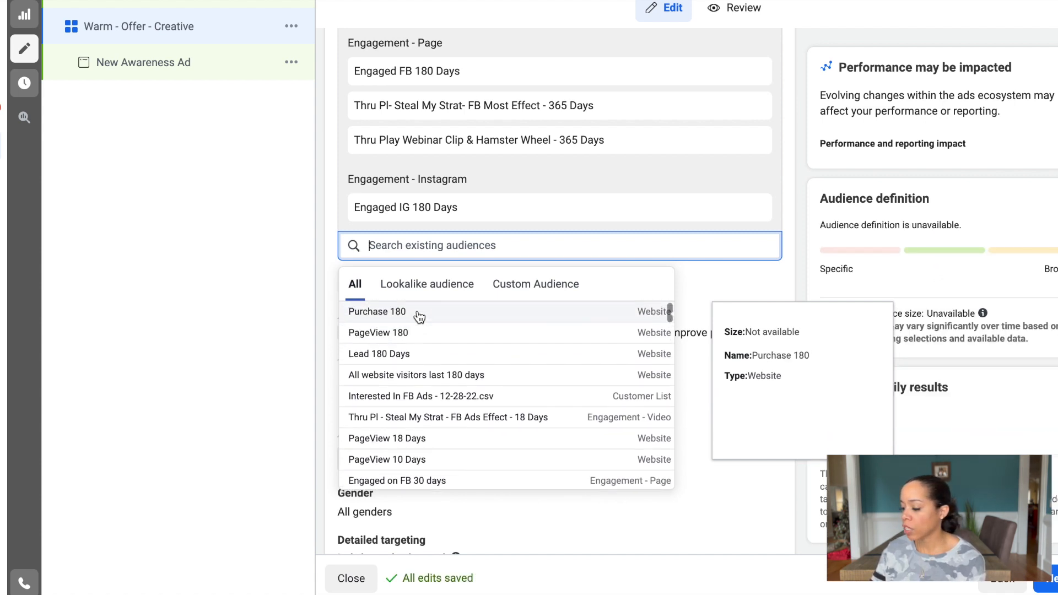
{"action": "left_click", "coordinate": [417, 312]}
{"action": "left_click", "coordinate": [418, 312]}
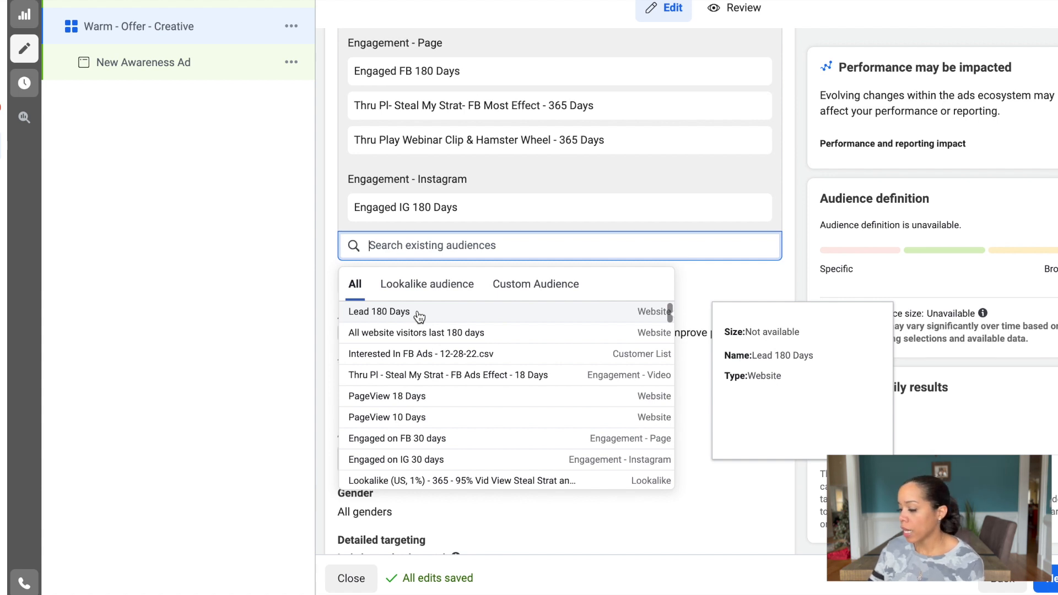
{"action": "left_click", "coordinate": [419, 313]}
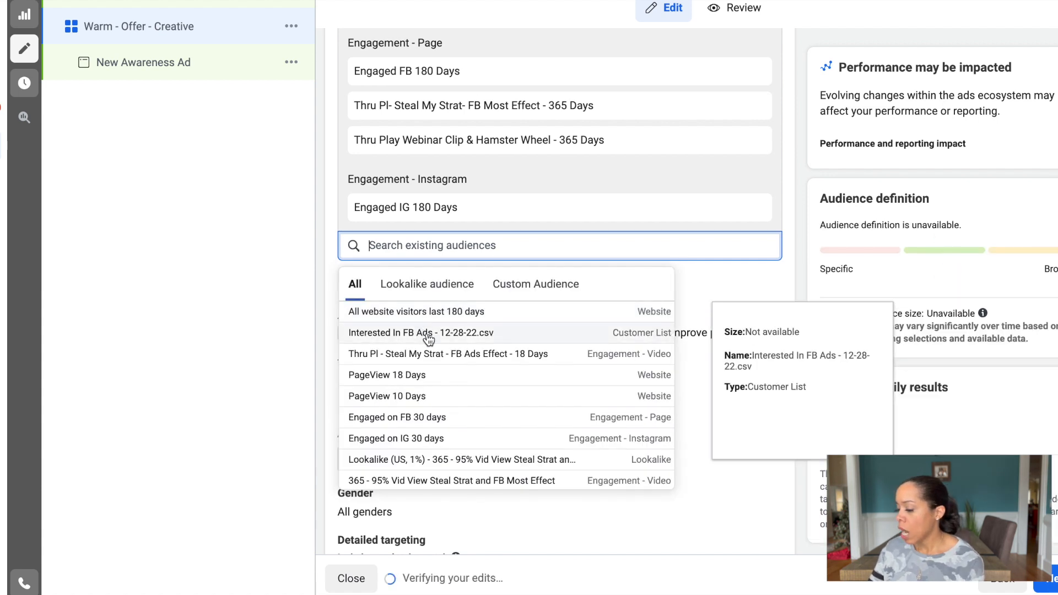
{"action": "left_click", "coordinate": [428, 334]}
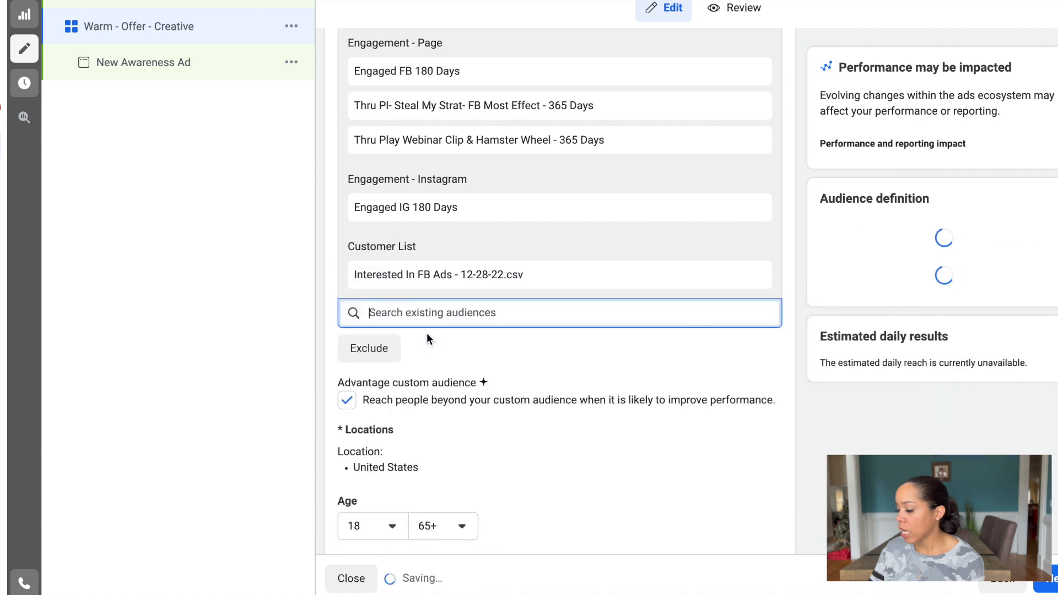
{"action": "left_click", "coordinate": [788, 258]}
{"action": "left_click", "coordinate": [463, 327]}
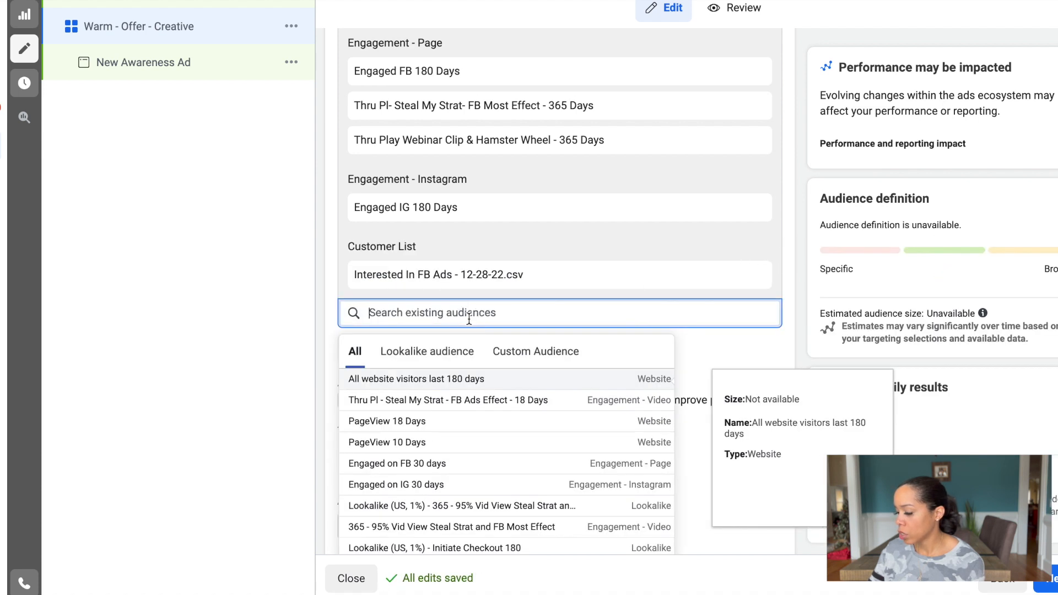
- Add the All website visitors last 180 days custom audience to the ad set
{"action": "left_click", "coordinate": [436, 384]}
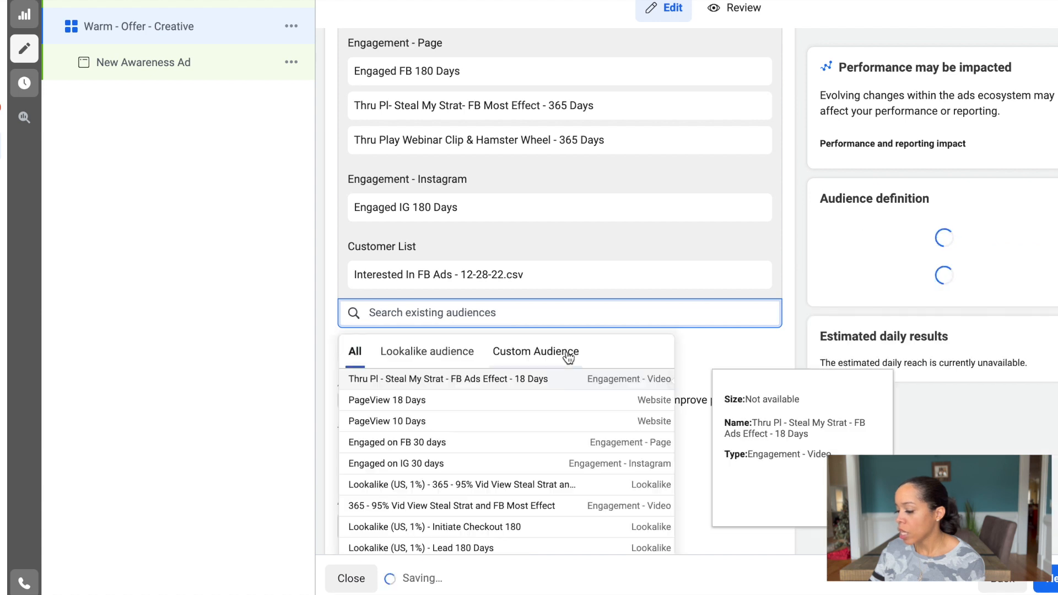
{"action": "left_click", "coordinate": [788, 283]}
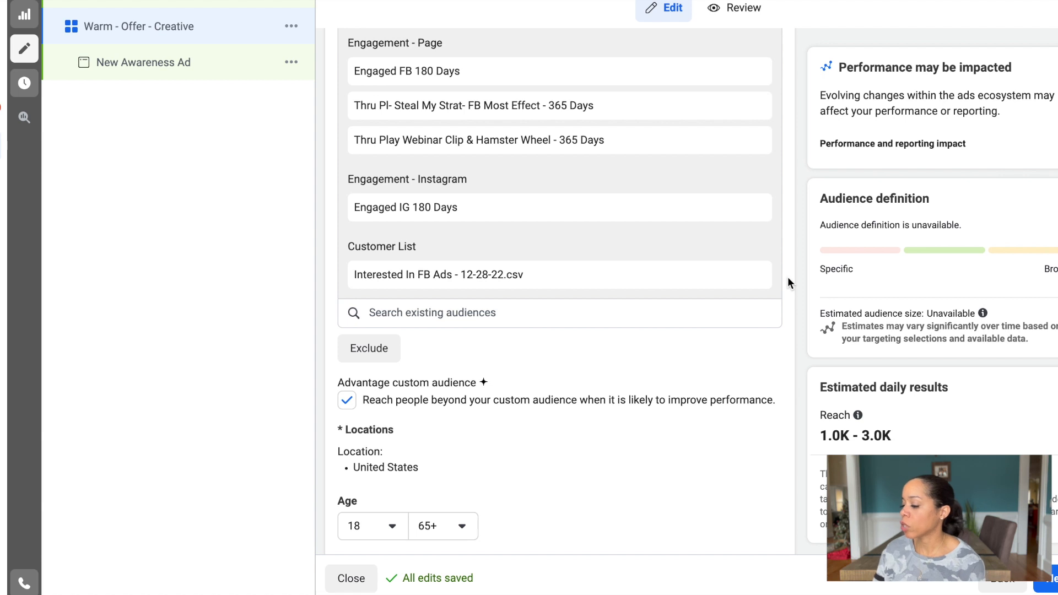
- Review the ad set's Advantage custom audience, location, age, gender, detailed targeting and language settings
{"action": "scroll", "coordinate": [788, 282], "scroll_direction": "down", "scroll_amount": 1}
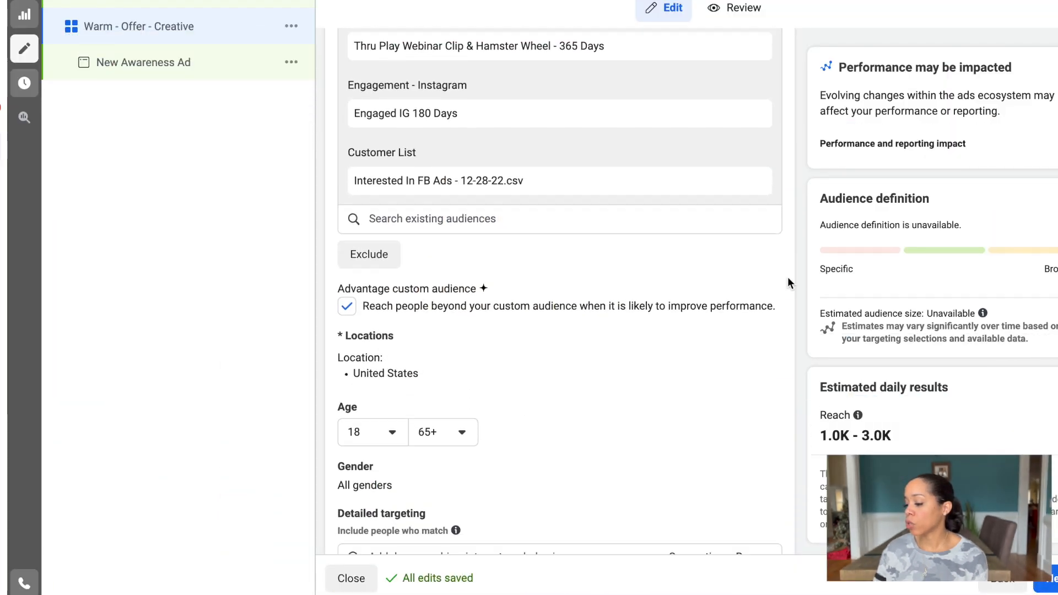
{"action": "scroll", "coordinate": [788, 282], "scroll_direction": "down", "scroll_amount": 1}
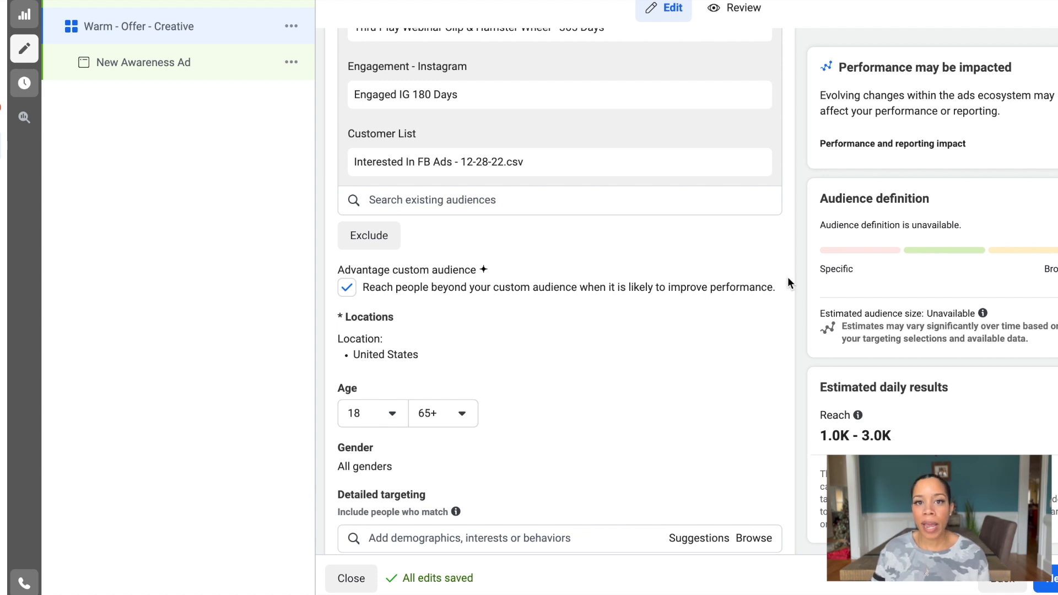
{"action": "scroll", "coordinate": [788, 283], "scroll_direction": "down", "scroll_amount": 3}
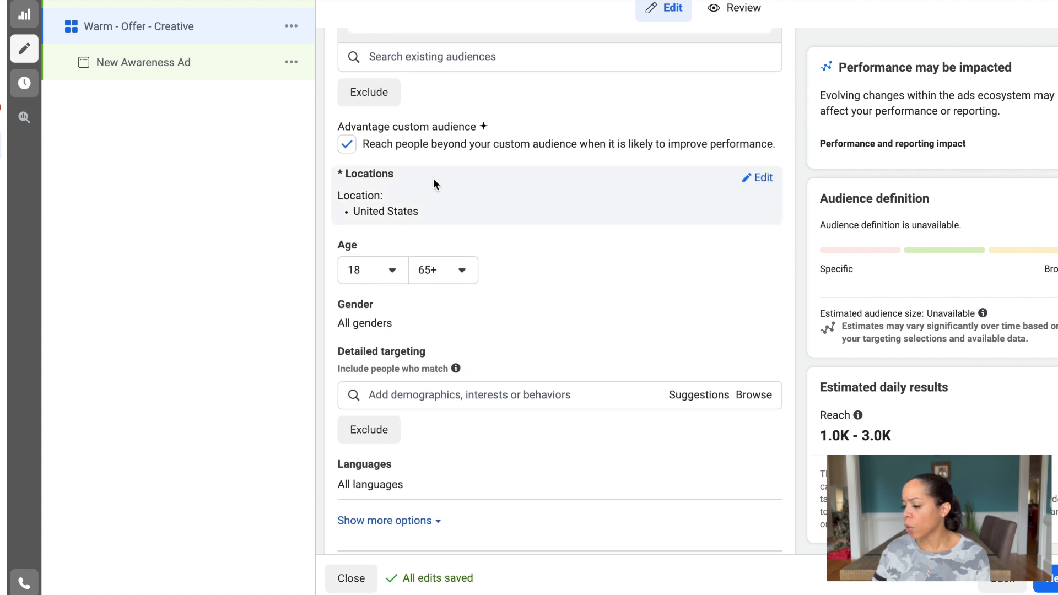
{"action": "scroll", "coordinate": [445, 173], "scroll_direction": "up", "scroll_amount": 1}
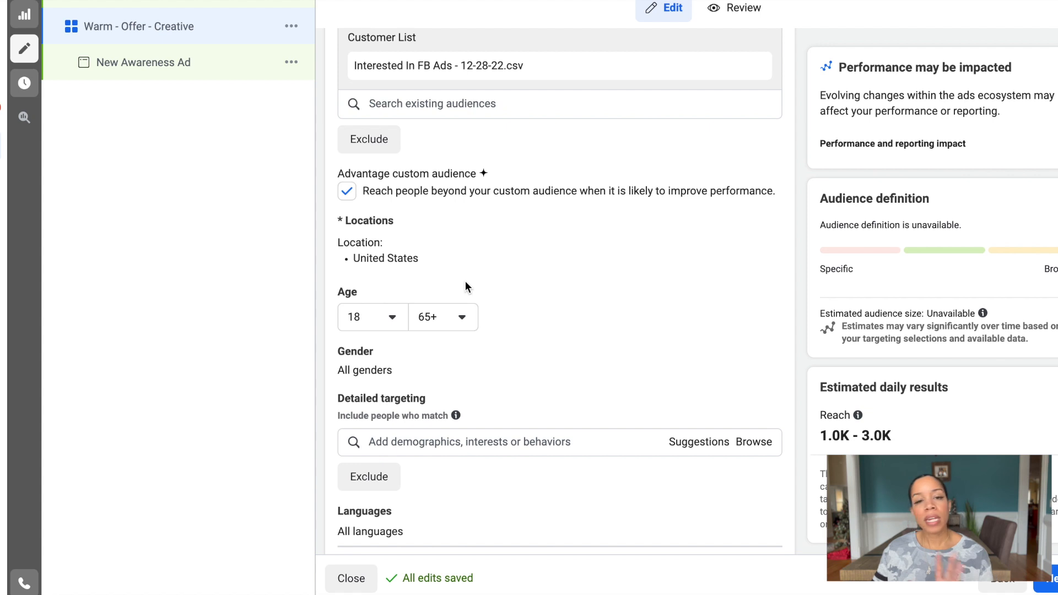
{"action": "scroll", "coordinate": [465, 286], "scroll_direction": "down", "scroll_amount": 1}
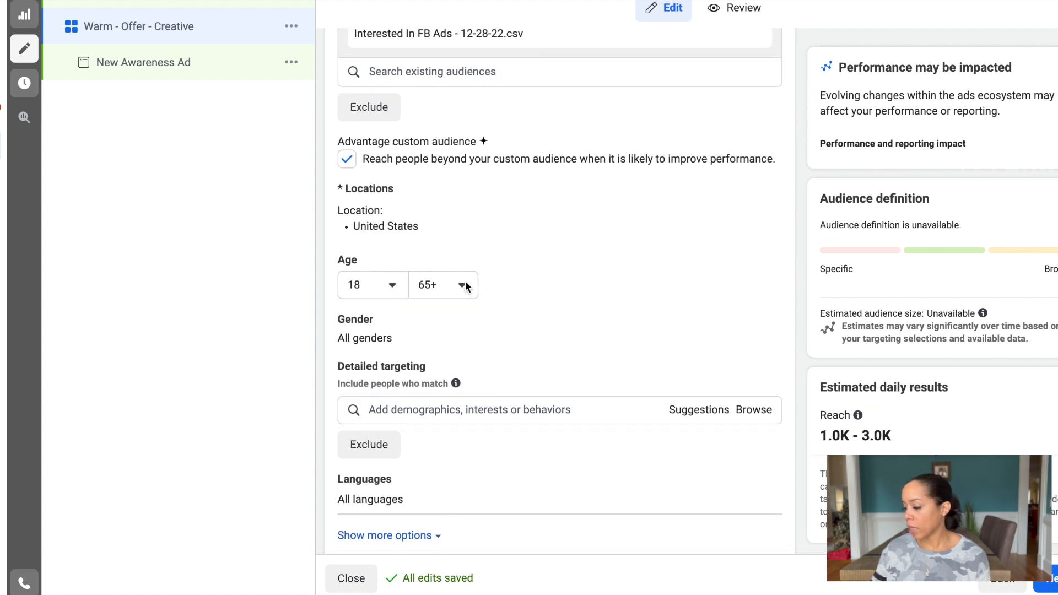
{"action": "scroll", "coordinate": [473, 301], "scroll_direction": "down", "scroll_amount": 2}
{"action": "scroll", "coordinate": [474, 300], "scroll_direction": "down", "scroll_amount": 1}
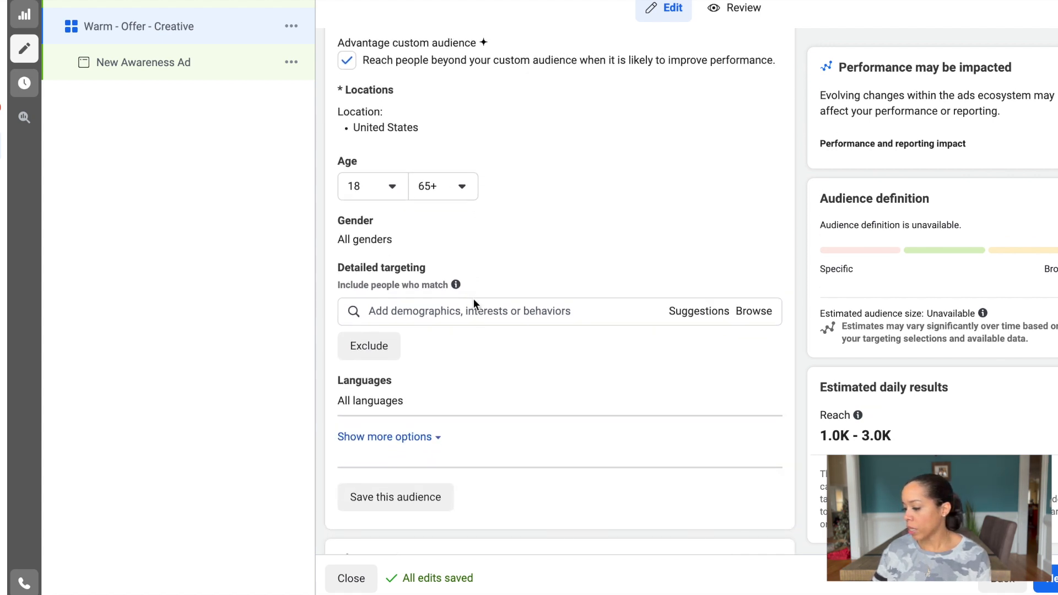
{"action": "mouse_move", "coordinate": [460, 295]}
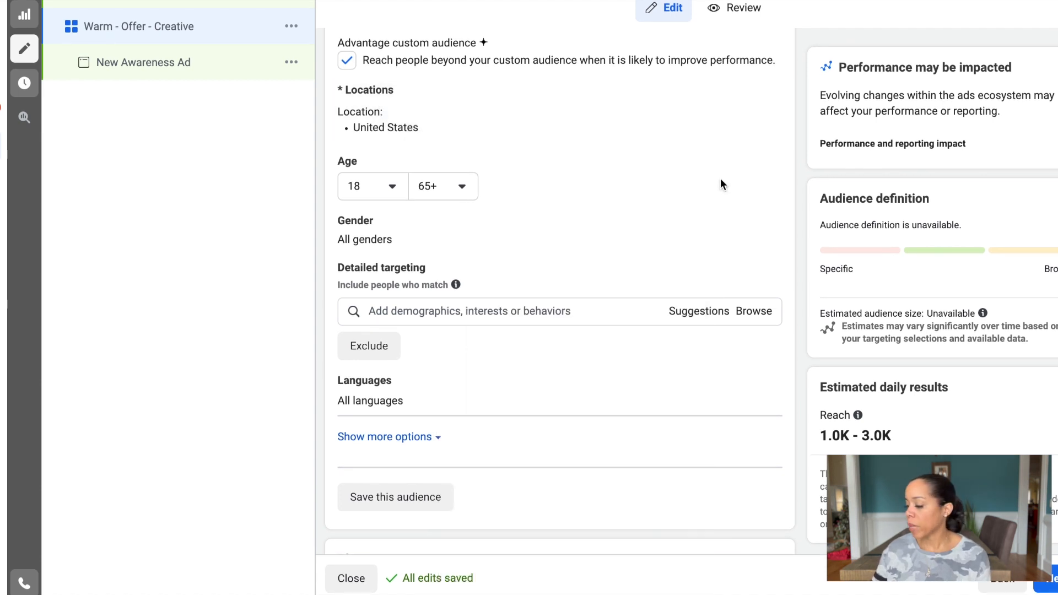
- Switch the ad set to manual placements and turn off the Audience network platform
{"action": "scroll", "coordinate": [798, 209], "scroll_direction": "down", "scroll_amount": 3}
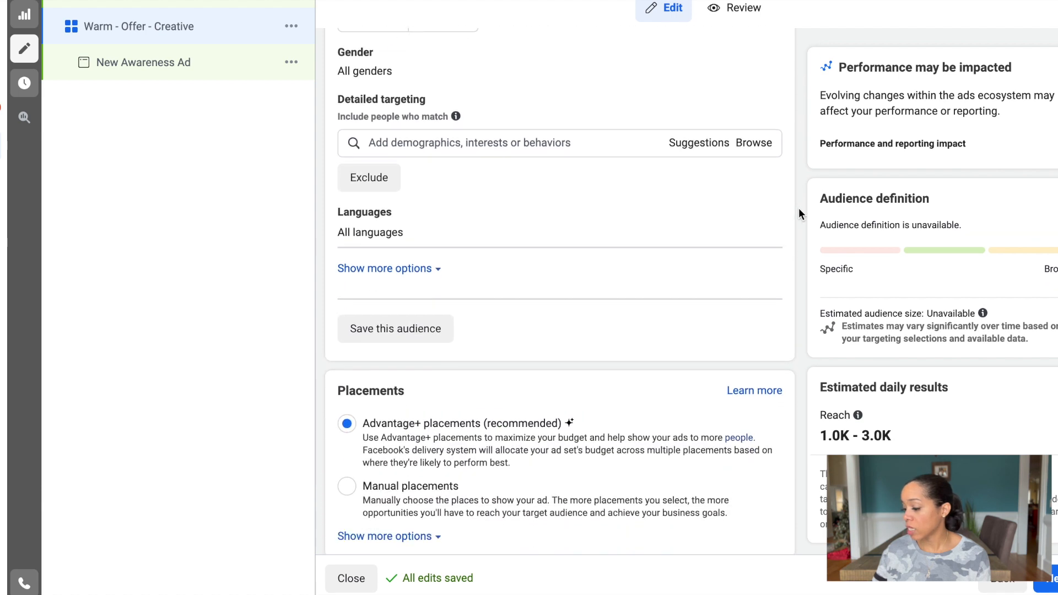
{"action": "scroll", "coordinate": [799, 208], "scroll_direction": "down", "scroll_amount": 4}
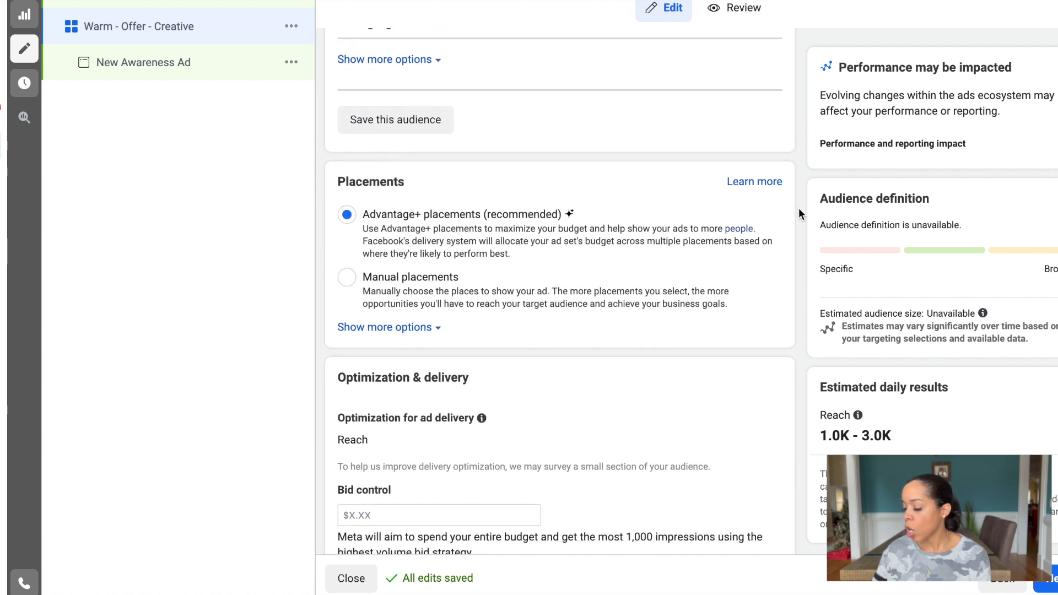
{"action": "left_click", "coordinate": [347, 278]}
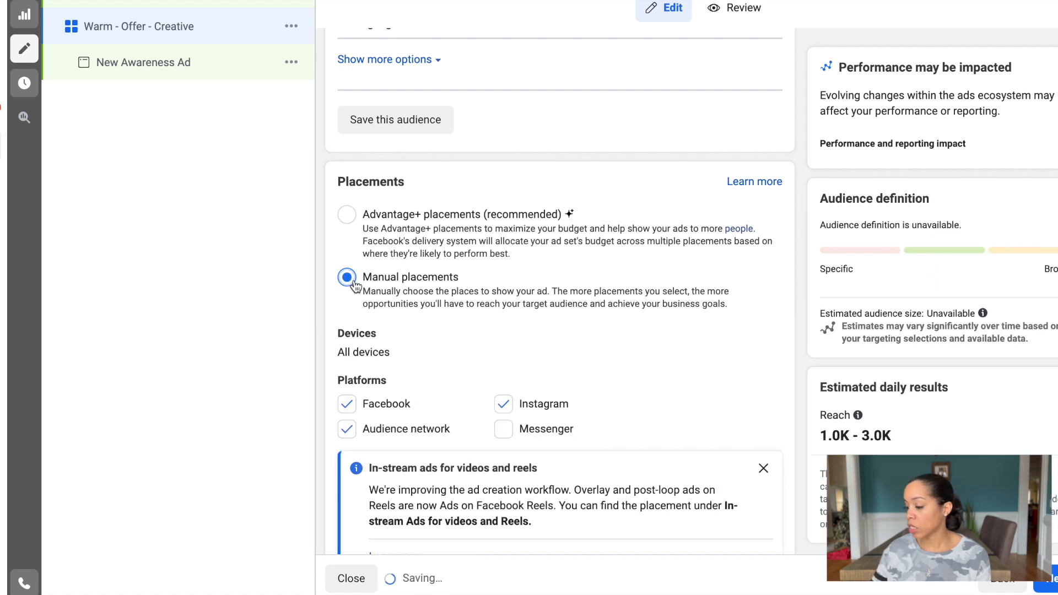
{"action": "scroll", "coordinate": [595, 333], "scroll_direction": "down", "scroll_amount": 3}
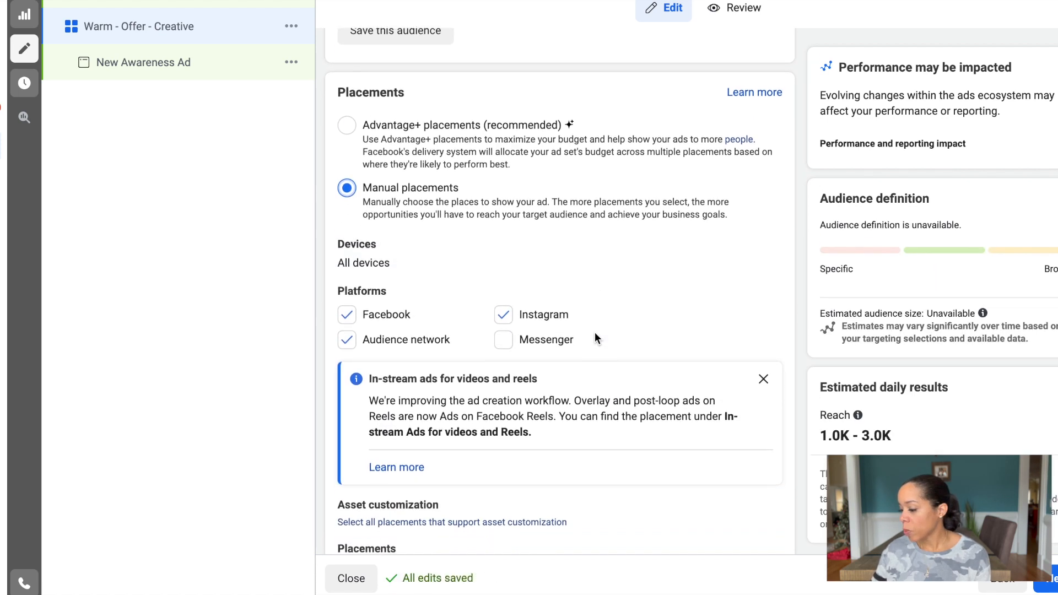
{"action": "scroll", "coordinate": [594, 332], "scroll_direction": "down", "scroll_amount": 1}
{"action": "left_click", "coordinate": [347, 254]}
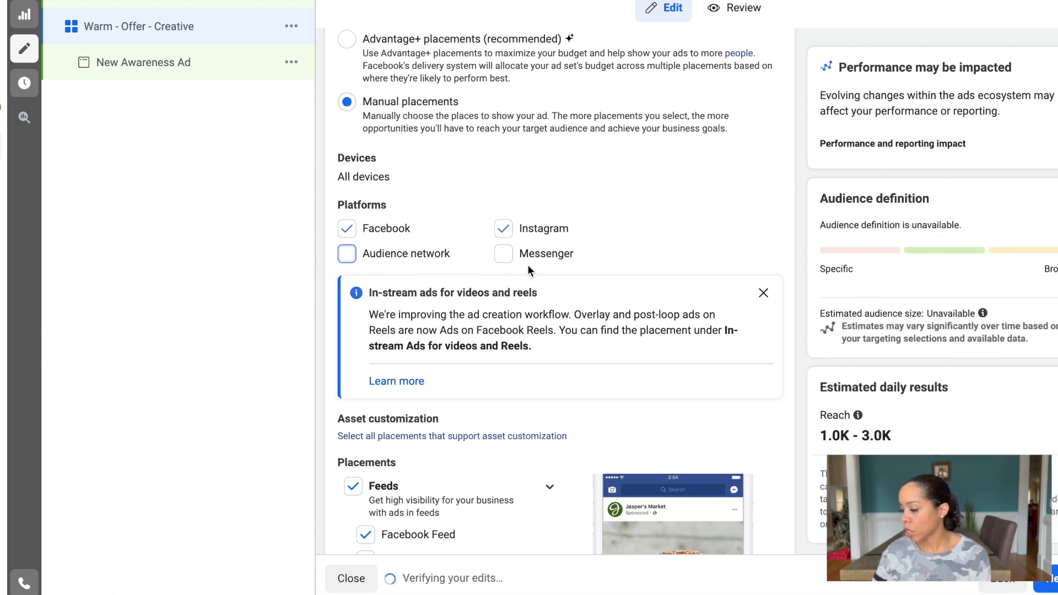
- Review the placement list and deselect the In-article and Search placement groups
{"action": "scroll", "coordinate": [485, 267], "scroll_direction": "down", "scroll_amount": 5}
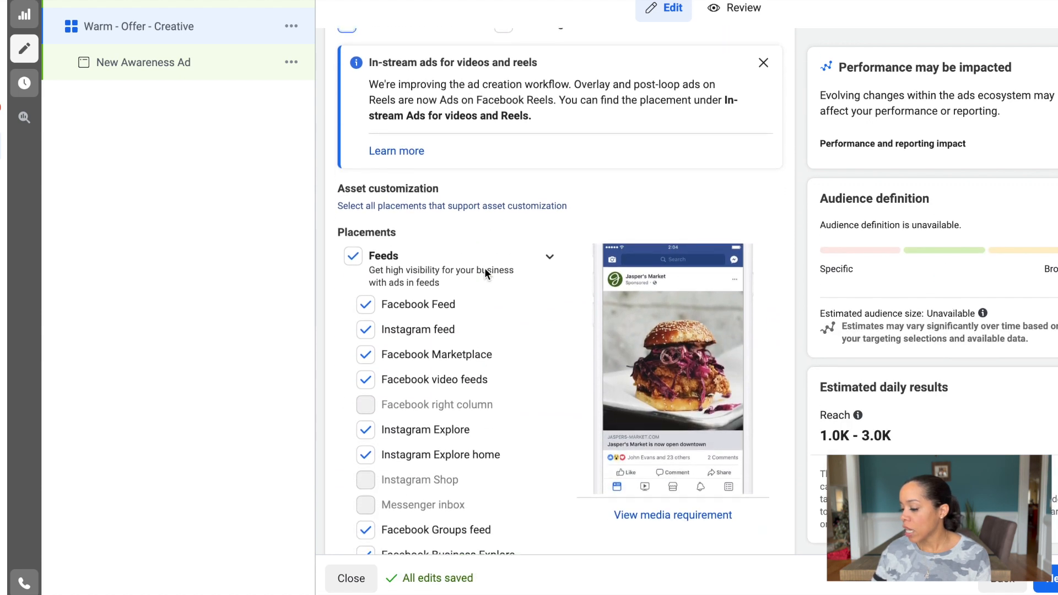
{"action": "scroll", "coordinate": [486, 274], "scroll_direction": "down", "scroll_amount": 1}
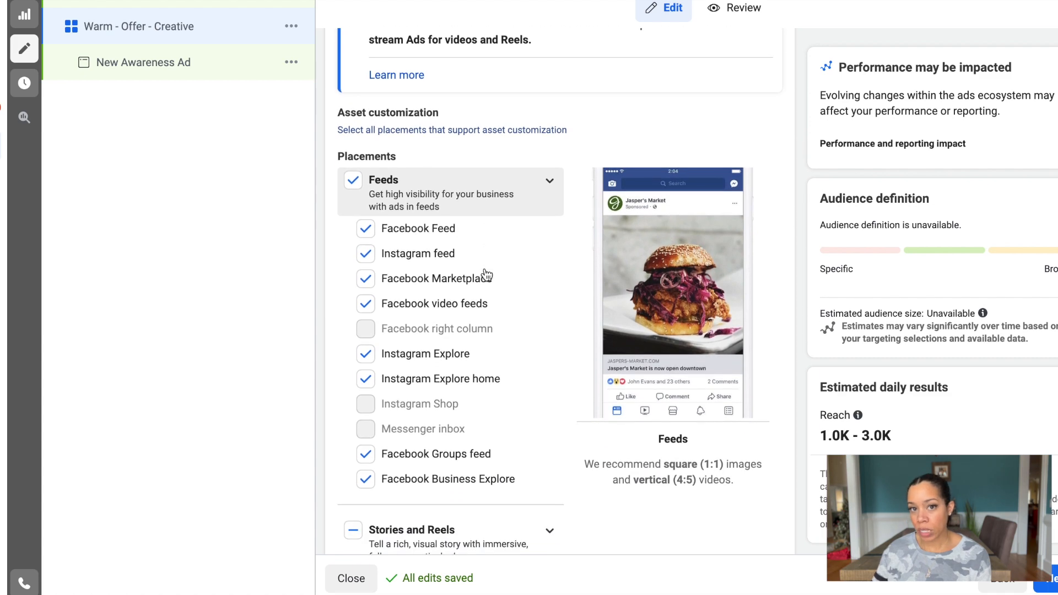
{"action": "scroll", "coordinate": [487, 275], "scroll_direction": "down", "scroll_amount": 1}
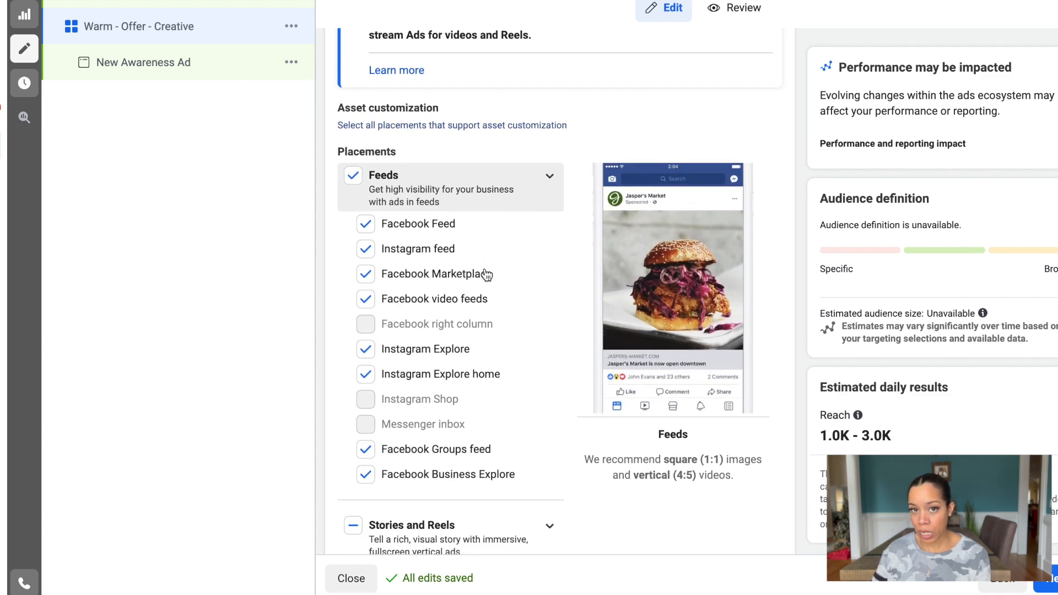
{"action": "scroll", "coordinate": [486, 274], "scroll_direction": "down", "scroll_amount": 9}
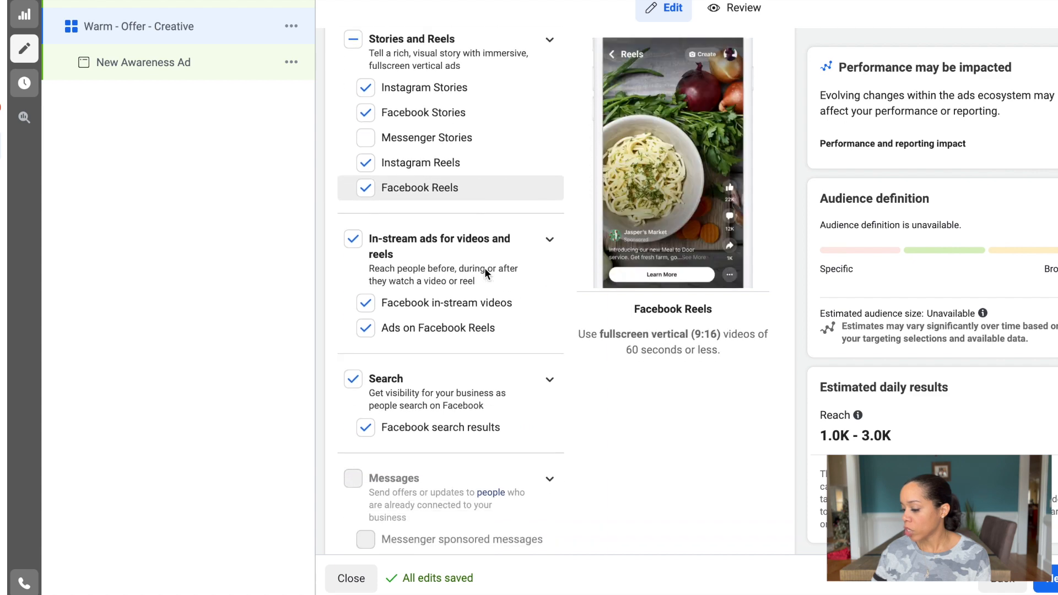
{"action": "scroll", "coordinate": [430, 320], "scroll_direction": "down", "scroll_amount": 5}
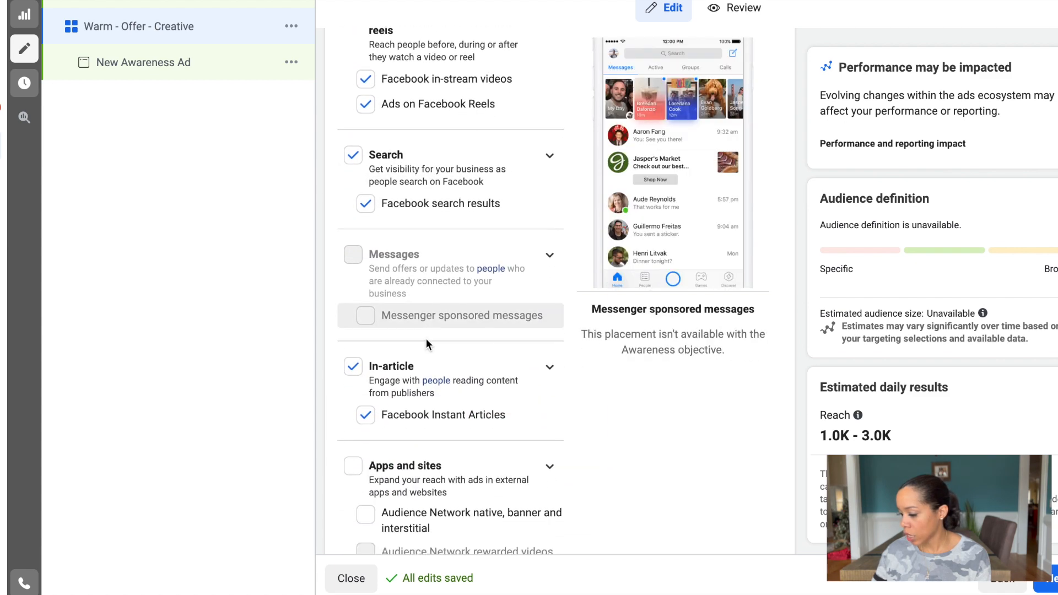
{"action": "scroll", "coordinate": [422, 336], "scroll_direction": "down", "scroll_amount": 2}
{"action": "left_click", "coordinate": [353, 274]}
{"action": "scroll", "coordinate": [351, 274], "scroll_direction": "up", "scroll_amount": 2}
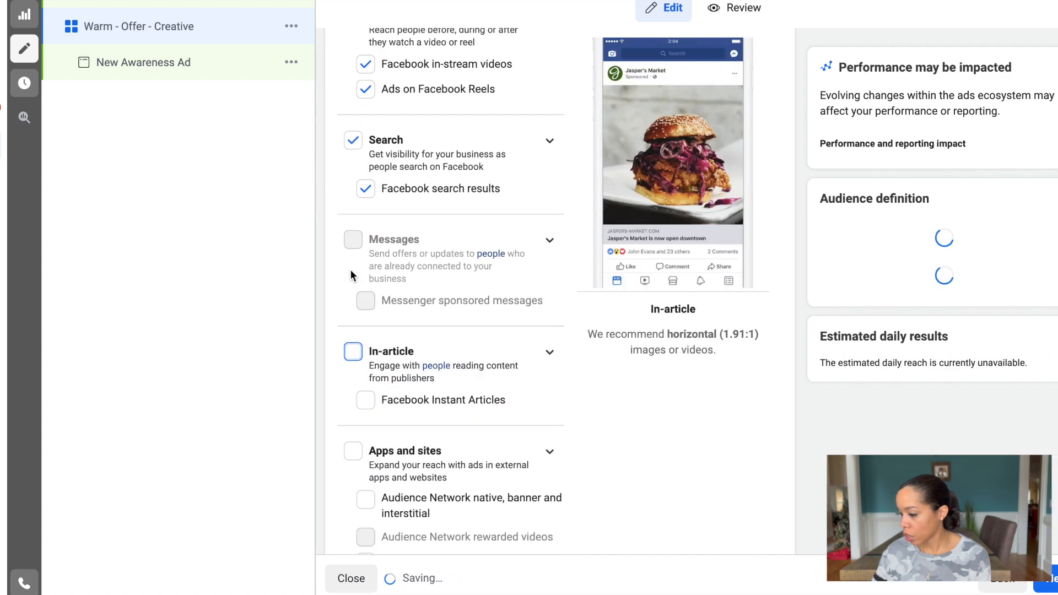
{"action": "left_click", "coordinate": [353, 182]}
- Deselect all placements under In-stream ads for videos and reels and under Stories and Reels
{"action": "scroll", "coordinate": [356, 185], "scroll_direction": "up", "scroll_amount": 3}
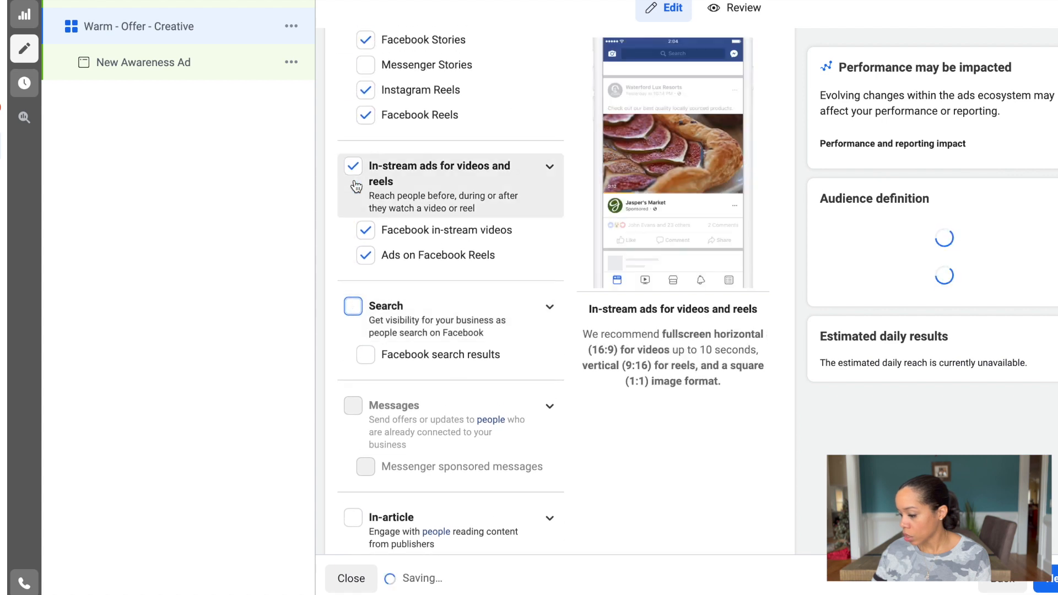
{"action": "left_click", "coordinate": [353, 166]}
{"action": "scroll", "coordinate": [355, 163], "scroll_direction": "up", "scroll_amount": 3}
{"action": "left_click", "coordinate": [353, 135]}
{"action": "left_click", "coordinate": [353, 135]}
{"action": "scroll", "coordinate": [355, 135], "scroll_direction": "up", "scroll_amount": 1}
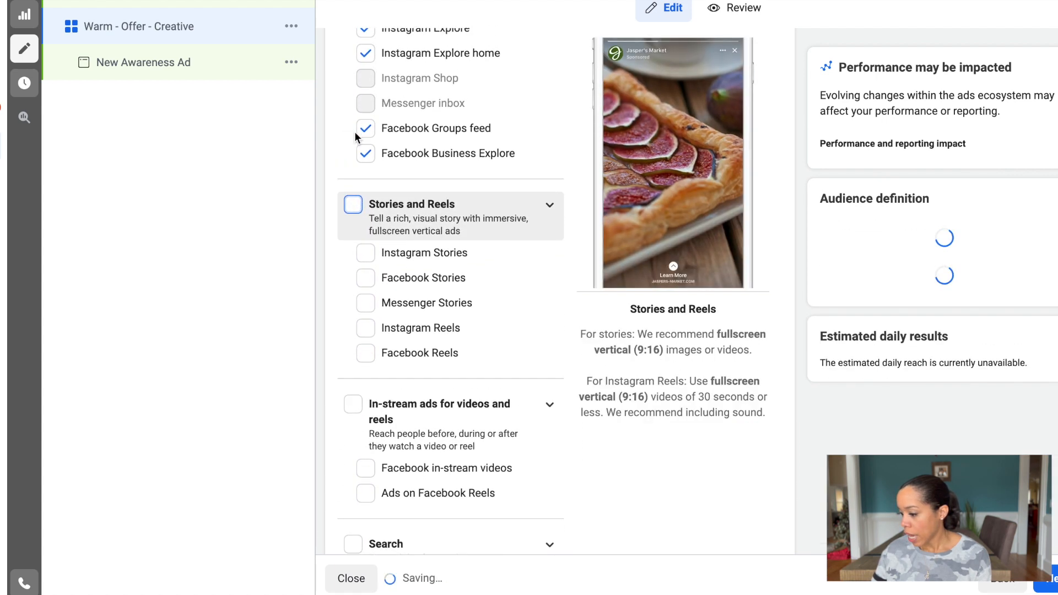
- Limit the Feeds placements to Facebook Feed and Instagram feed by deselecting Business Explore, Groups feed, Explore home, Explore, video feeds and Marketplace
{"action": "scroll", "coordinate": [355, 131], "scroll_direction": "up", "scroll_amount": 5}
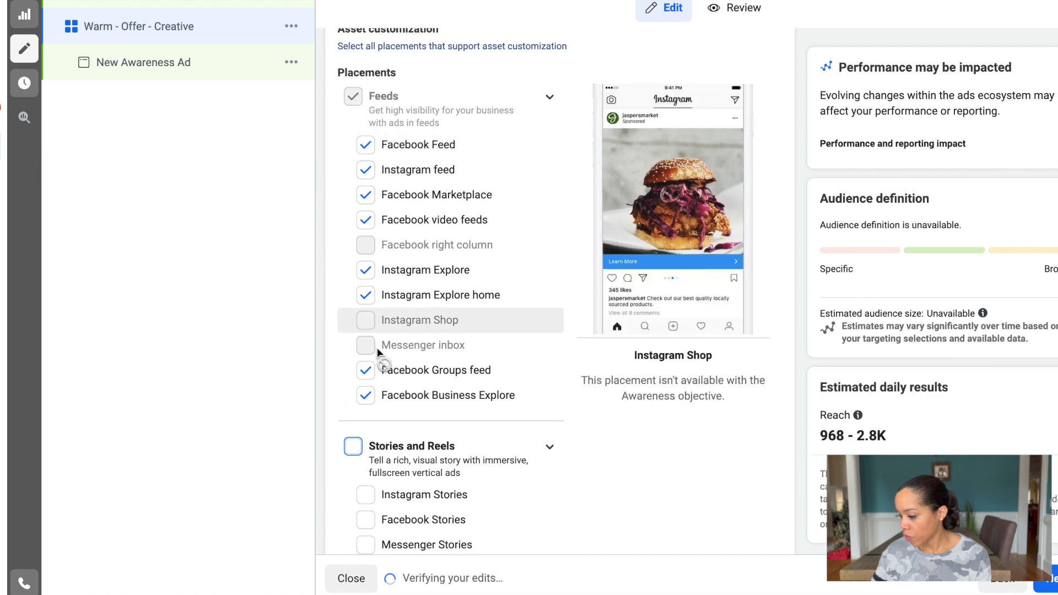
{"action": "left_click", "coordinate": [365, 395]}
{"action": "left_click", "coordinate": [365, 370]}
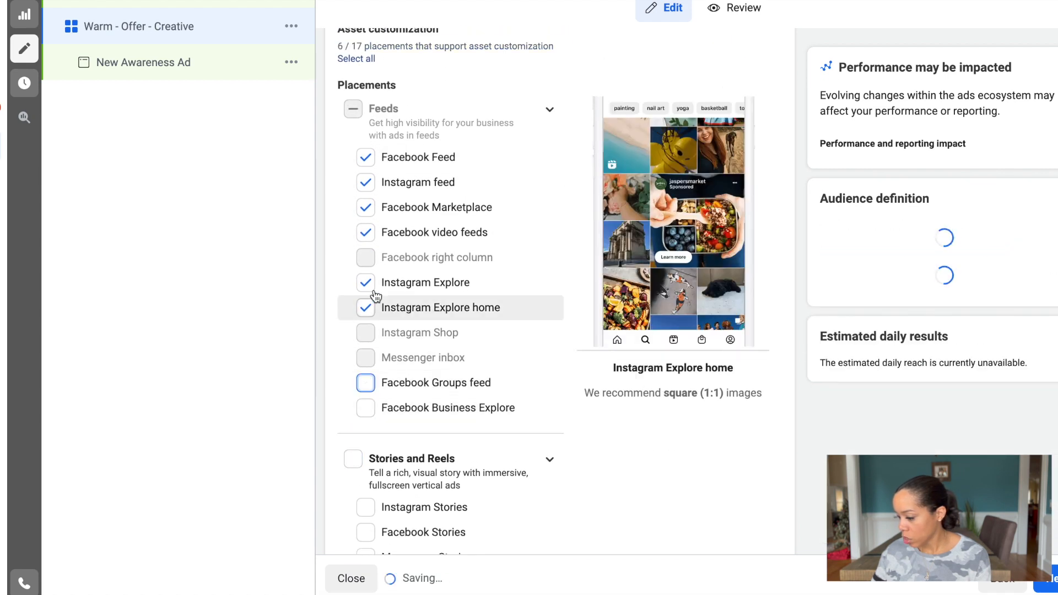
{"action": "left_click", "coordinate": [366, 307]}
{"action": "left_click", "coordinate": [366, 282]}
{"action": "left_click", "coordinate": [373, 234]}
{"action": "left_click", "coordinate": [366, 207]}
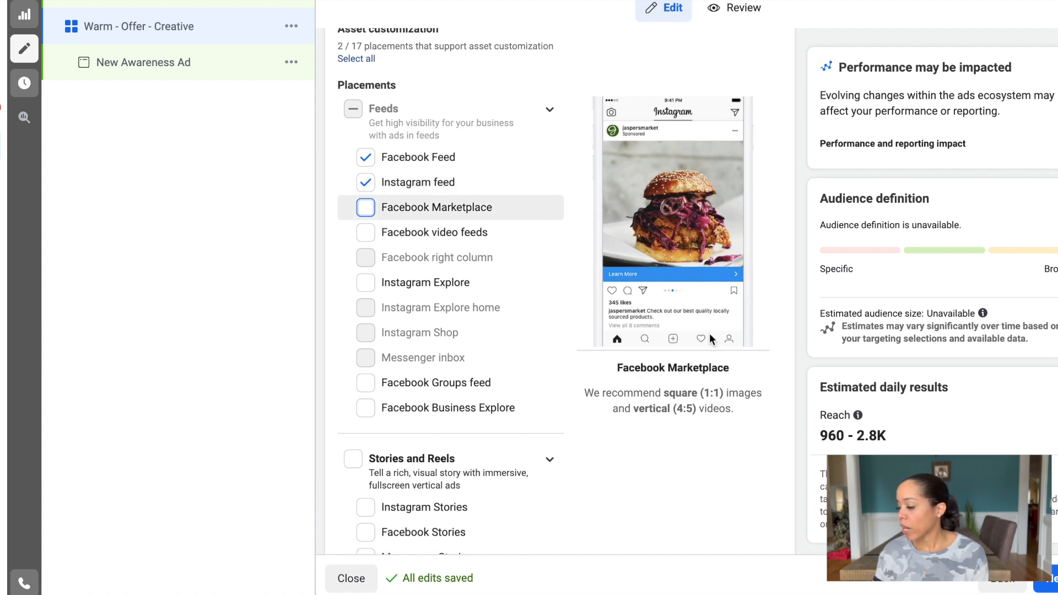
- Show the additional optimization and delivery options and set the bid control to $80.00
{"action": "scroll", "coordinate": [776, 379], "scroll_direction": "down", "scroll_amount": 5}
{"action": "scroll", "coordinate": [776, 379], "scroll_direction": "down", "scroll_amount": 10}
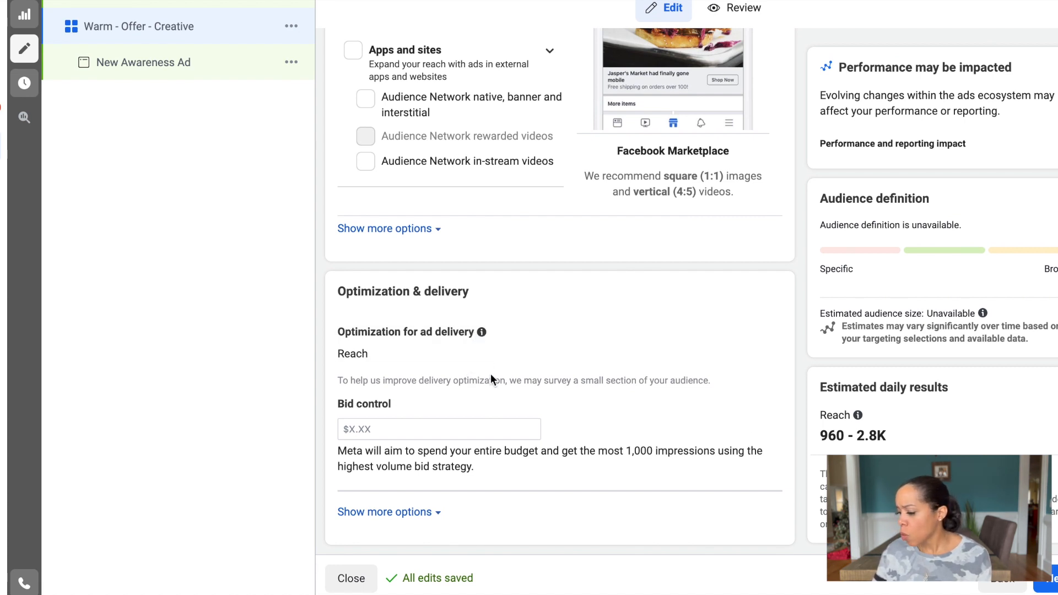
{"action": "left_click", "coordinate": [410, 516]}
{"action": "scroll", "coordinate": [410, 517], "scroll_direction": "down", "scroll_amount": 3}
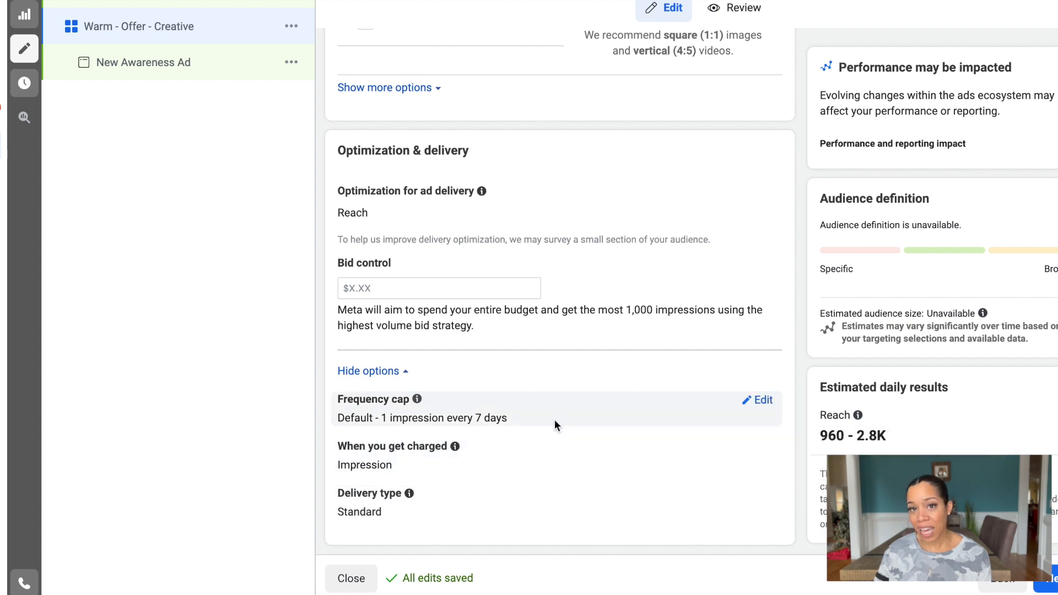
{"action": "left_click", "coordinate": [470, 294]}
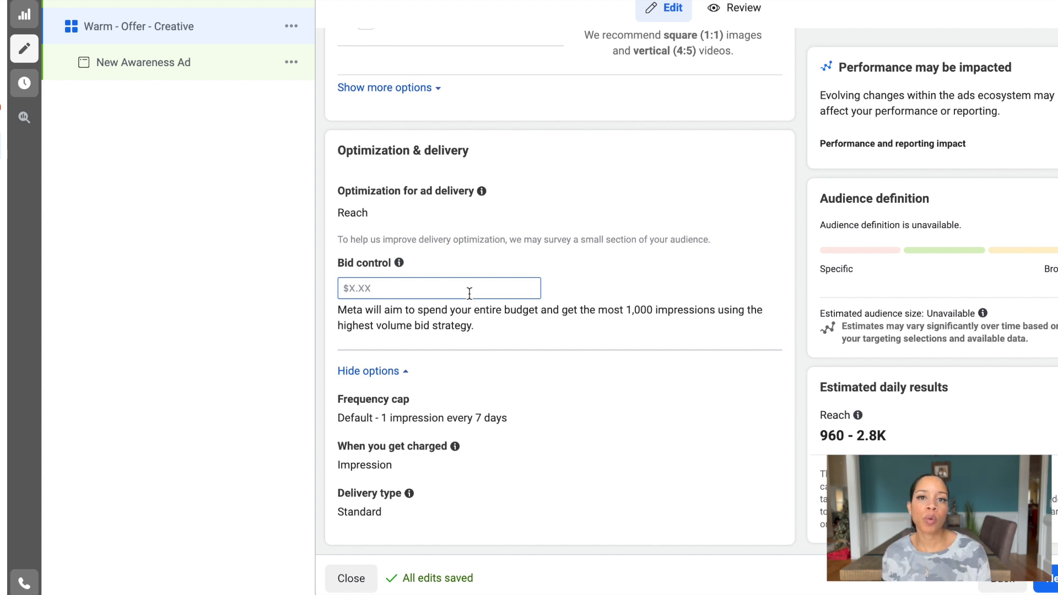
{"action": "left_click", "coordinate": [469, 293]}
{"action": "type", "text": "80"}
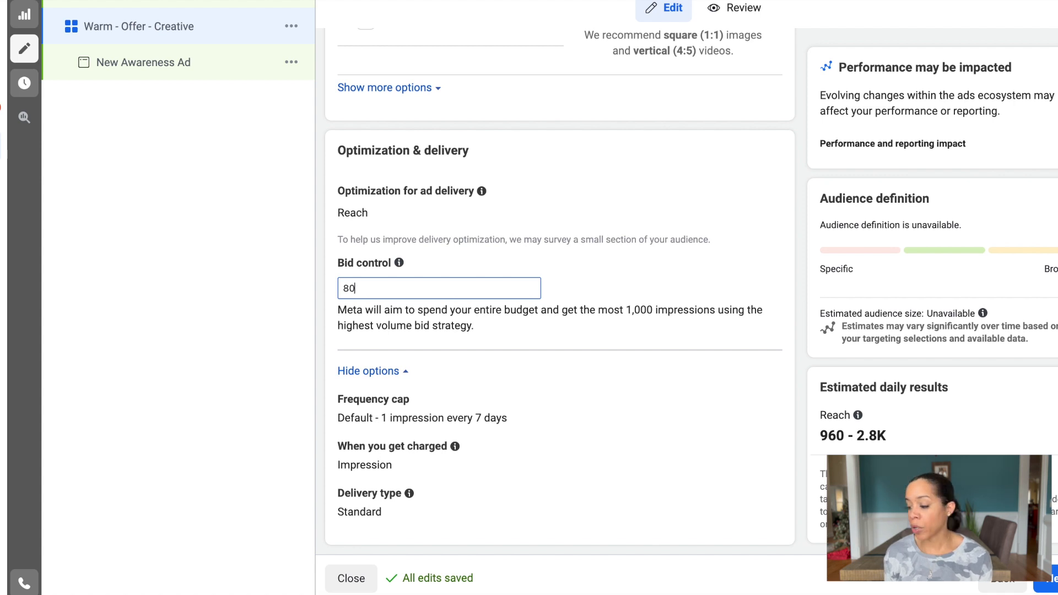
{"action": "left_click", "coordinate": [741, 291]}
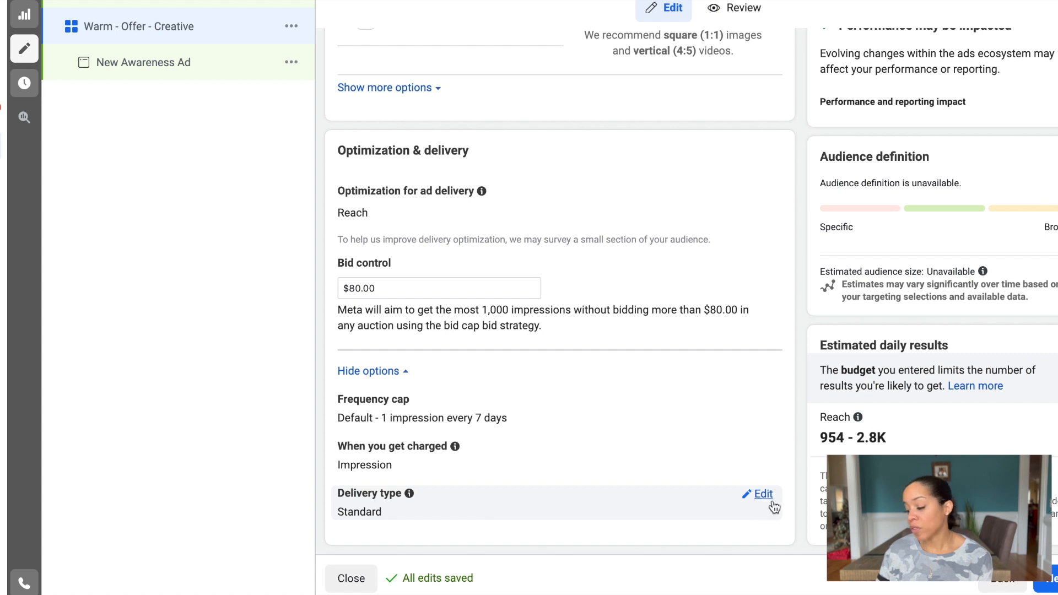
- Change the ad set's delivery type to Accelerated
{"action": "left_click", "coordinate": [763, 495]}
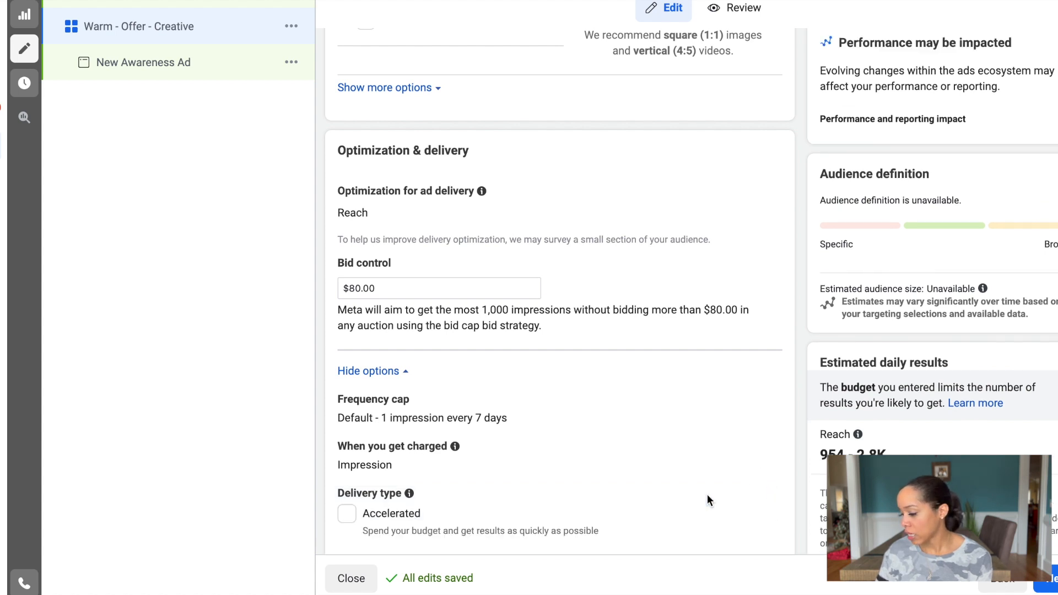
{"action": "scroll", "coordinate": [689, 496], "scroll_direction": "down", "scroll_amount": 1}
{"action": "left_click", "coordinate": [351, 499]}
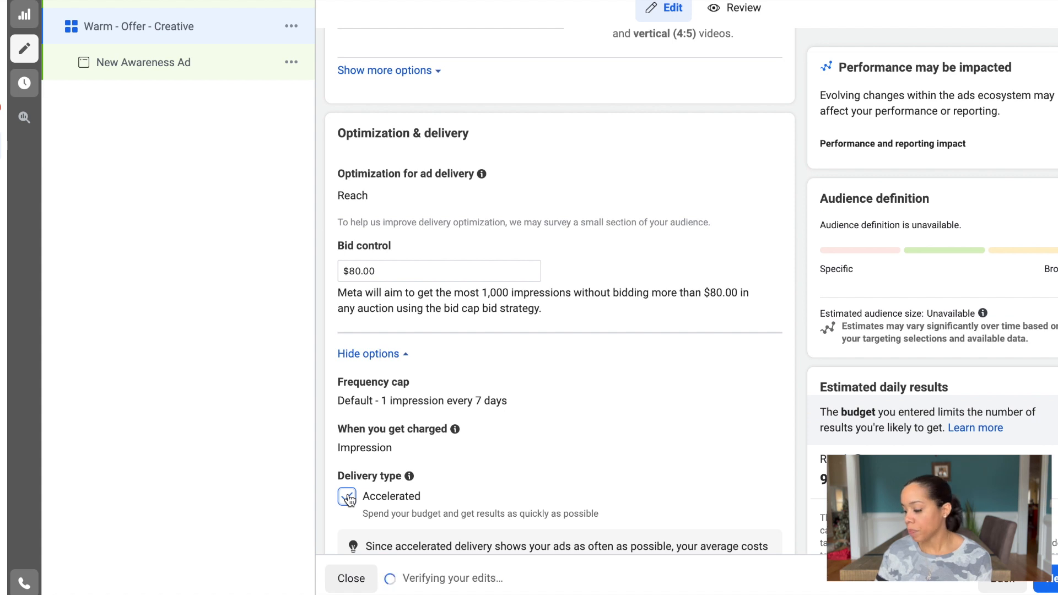
{"action": "scroll", "coordinate": [348, 496], "scroll_direction": "down", "scroll_amount": 3}
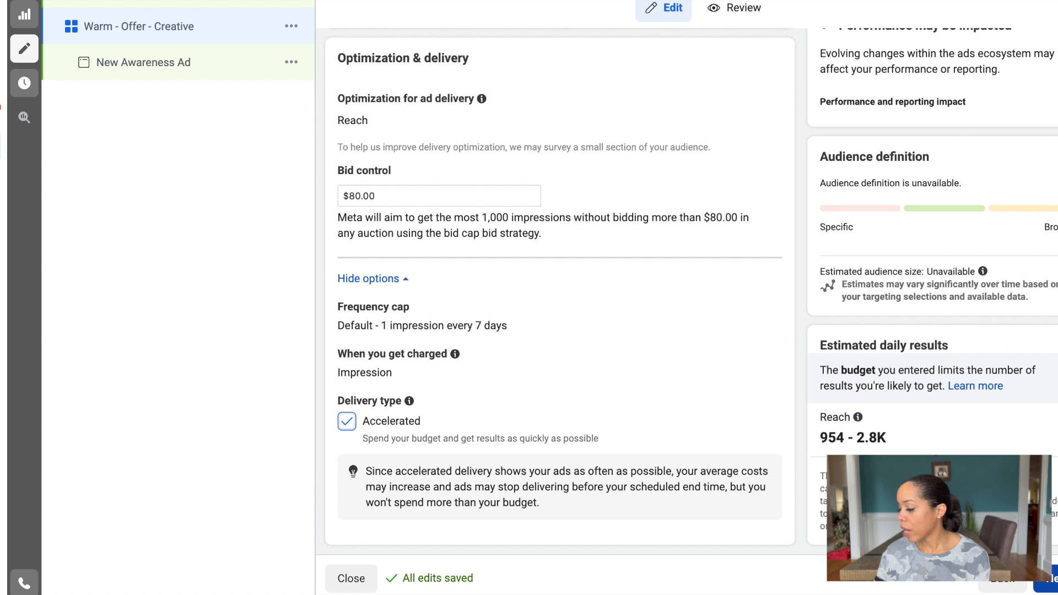
- Continue to the ad level and rename the ad "Ad - Warm - Offer - Creative"
{"action": "left_click", "coordinate": [1047, 579]}
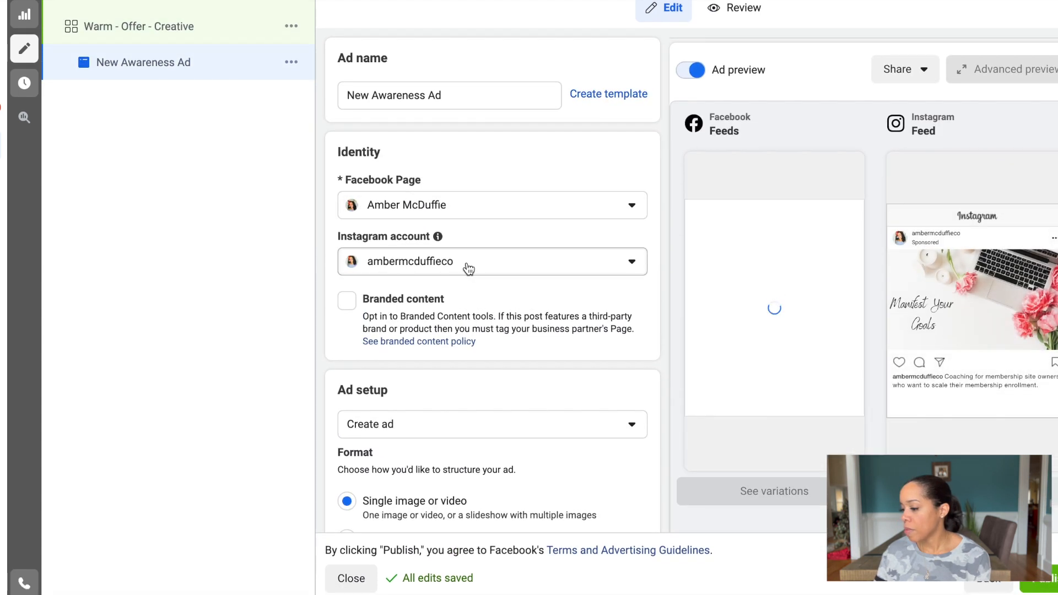
{"action": "left_click_drag", "start_coordinate": [482, 99], "coordinate": [331, 94]}
{"action": "type", "text": "Ad - Warm - Offer"}
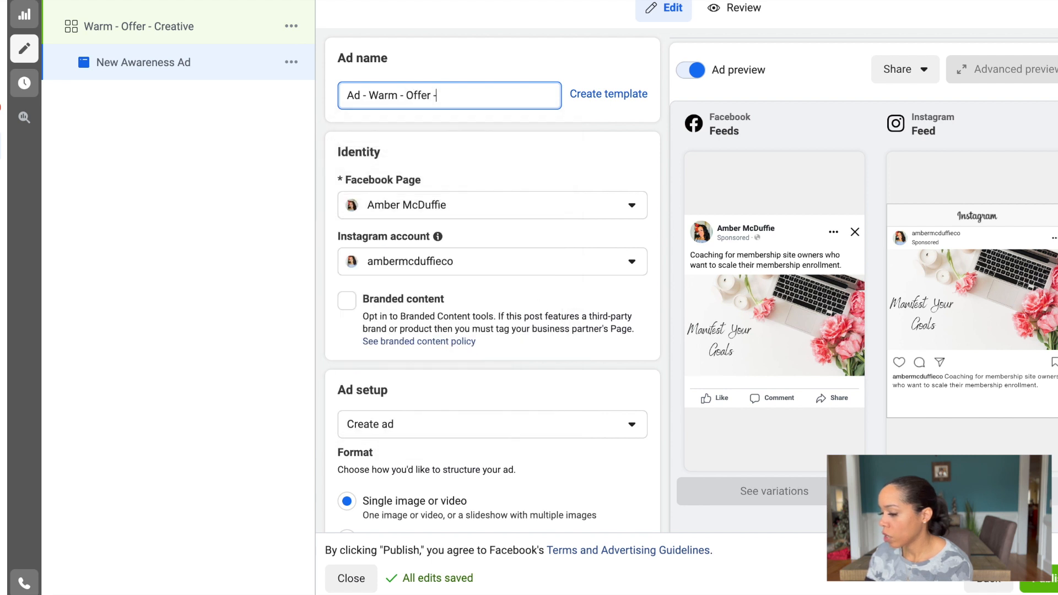
{"action": "type", "text": " - Creative"}
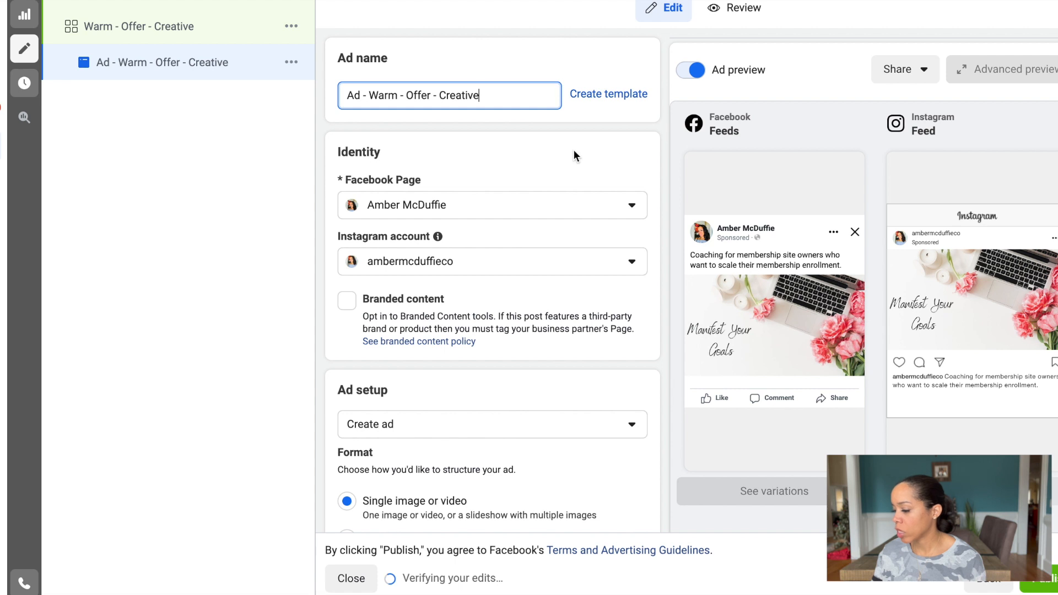
- Replace the ad's media with the 1080 × 1350 account image "Ads for ASAP FAS (4).png" and check it in the feed previews
{"action": "scroll", "coordinate": [661, 164], "scroll_direction": "down", "scroll_amount": 3}
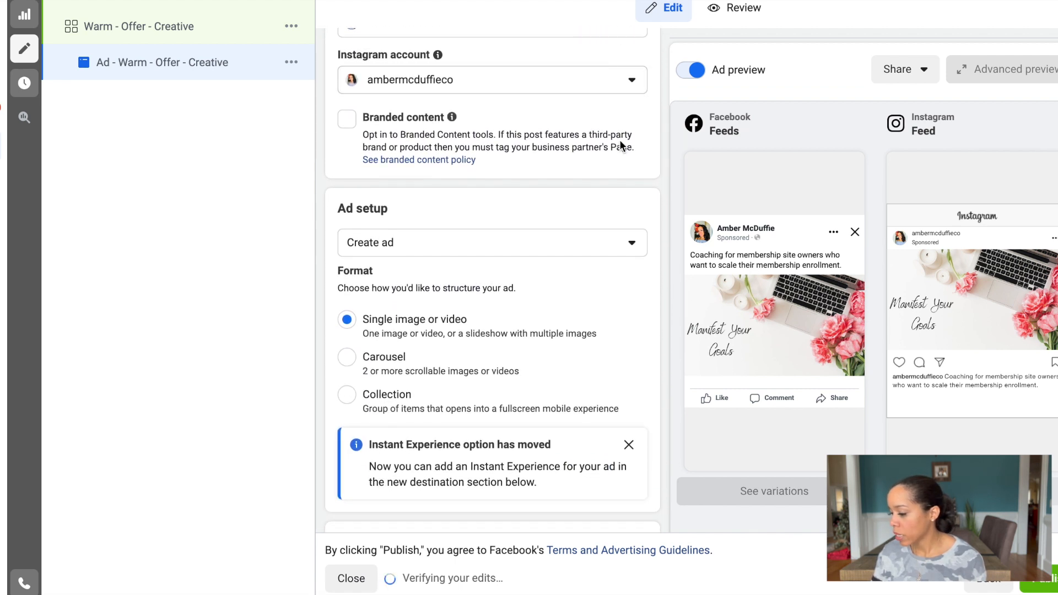
{"action": "scroll", "coordinate": [620, 146], "scroll_direction": "down", "scroll_amount": 1}
{"action": "scroll", "coordinate": [623, 175], "scroll_direction": "down", "scroll_amount": 1}
{"action": "mouse_move", "coordinate": [772, 325]}
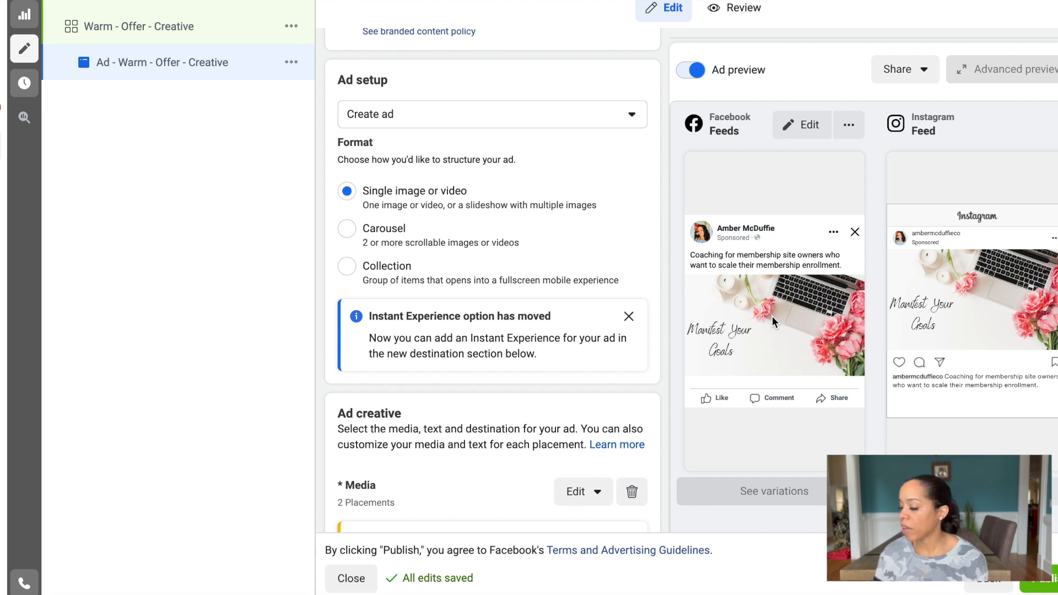
{"action": "scroll", "coordinate": [772, 316], "scroll_direction": "down", "scroll_amount": 2}
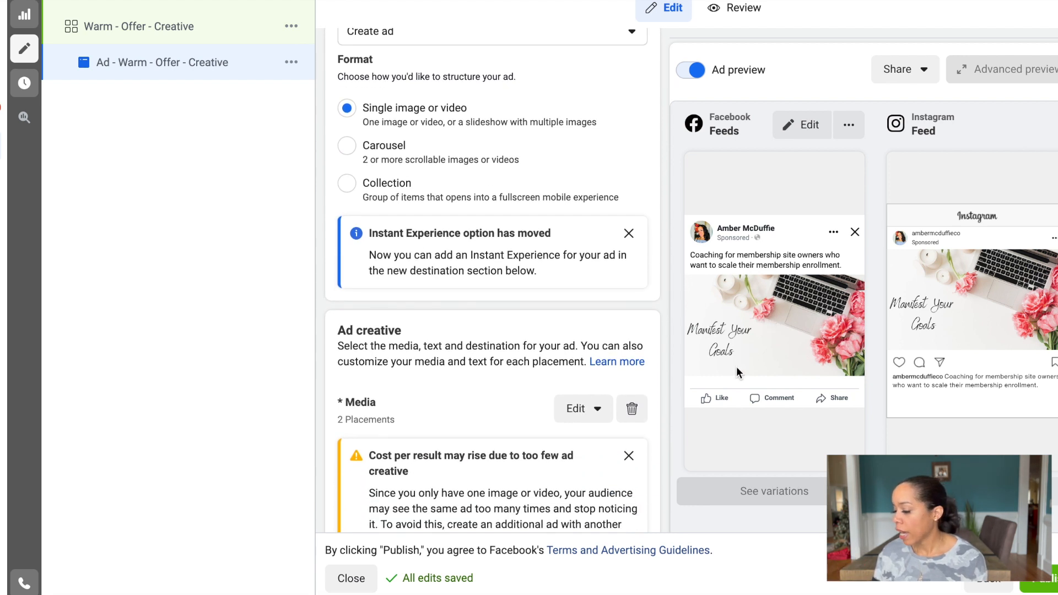
{"action": "left_click", "coordinate": [582, 410]}
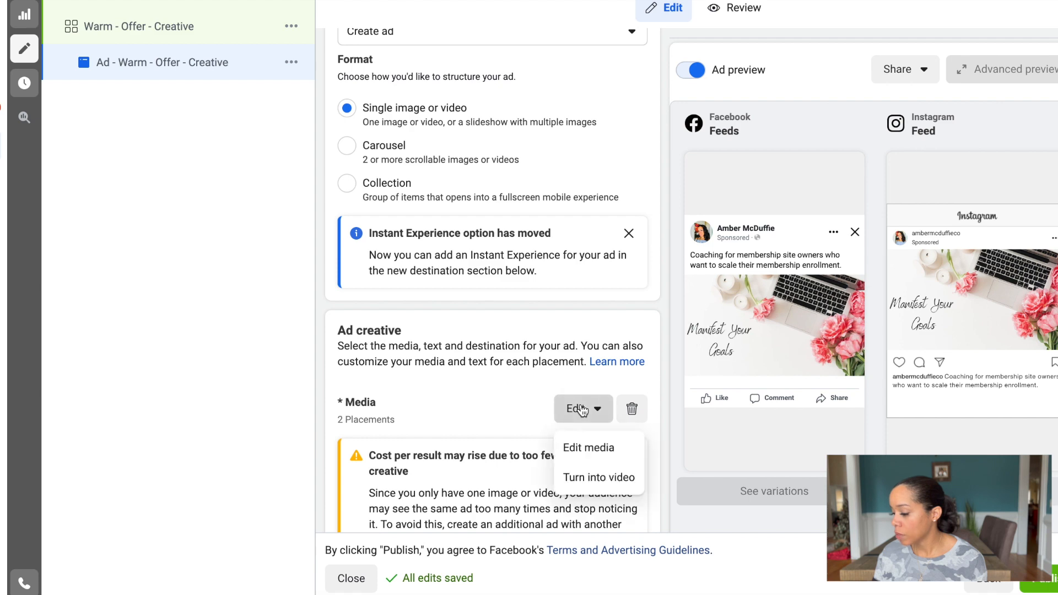
{"action": "left_click", "coordinate": [589, 447]}
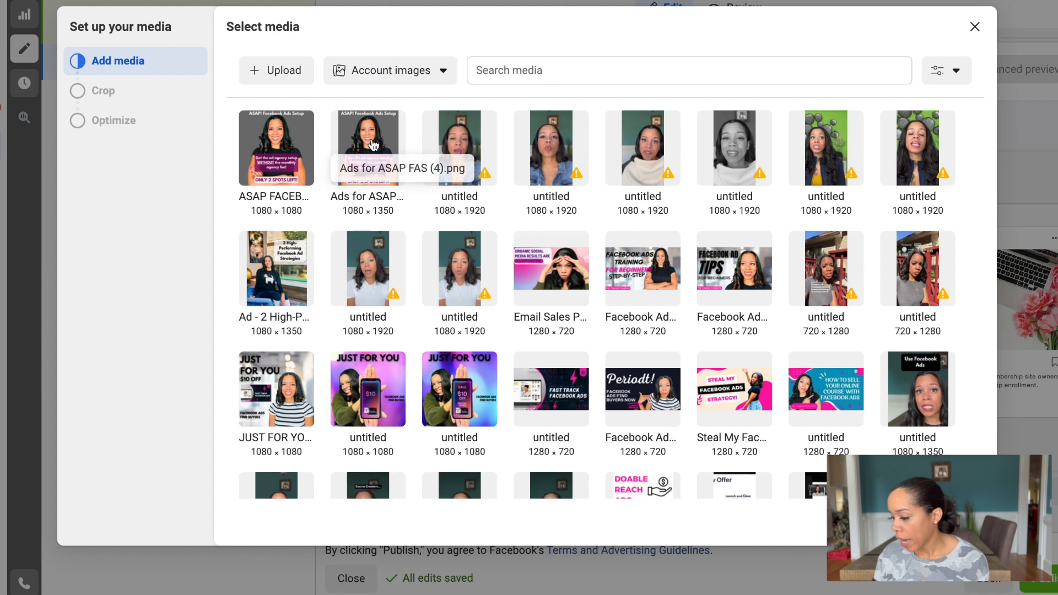
{"action": "left_click", "coordinate": [357, 204]}
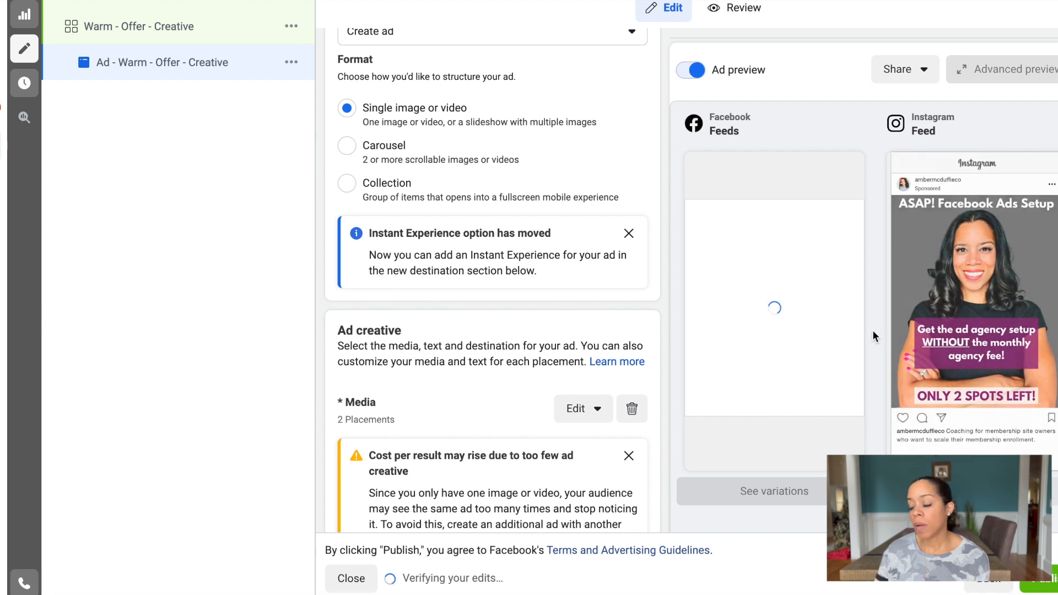
{"action": "mouse_move", "coordinate": [978, 202]}
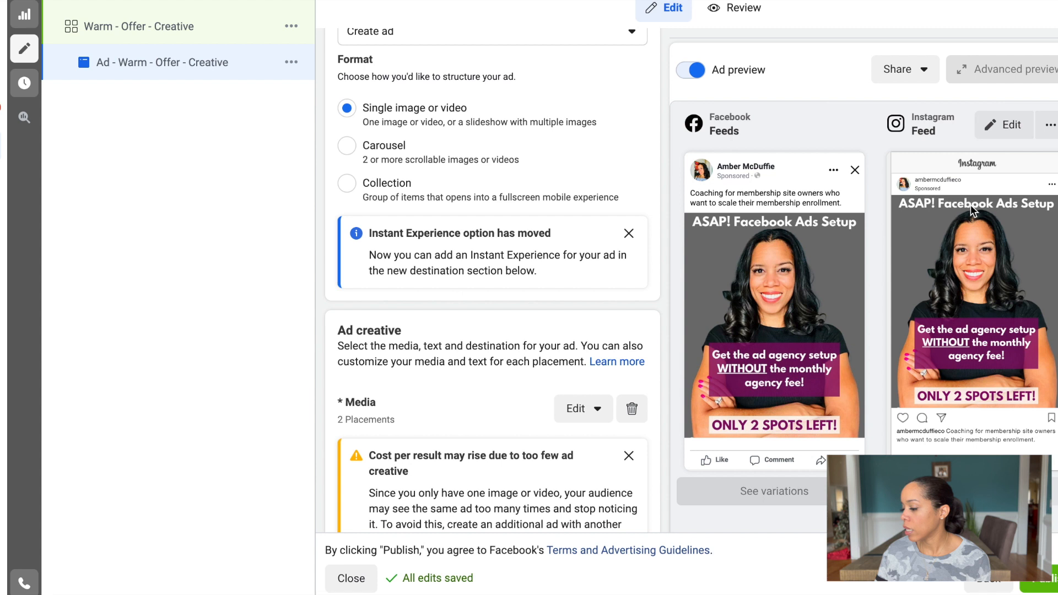
{"action": "mouse_move", "coordinate": [776, 282]}
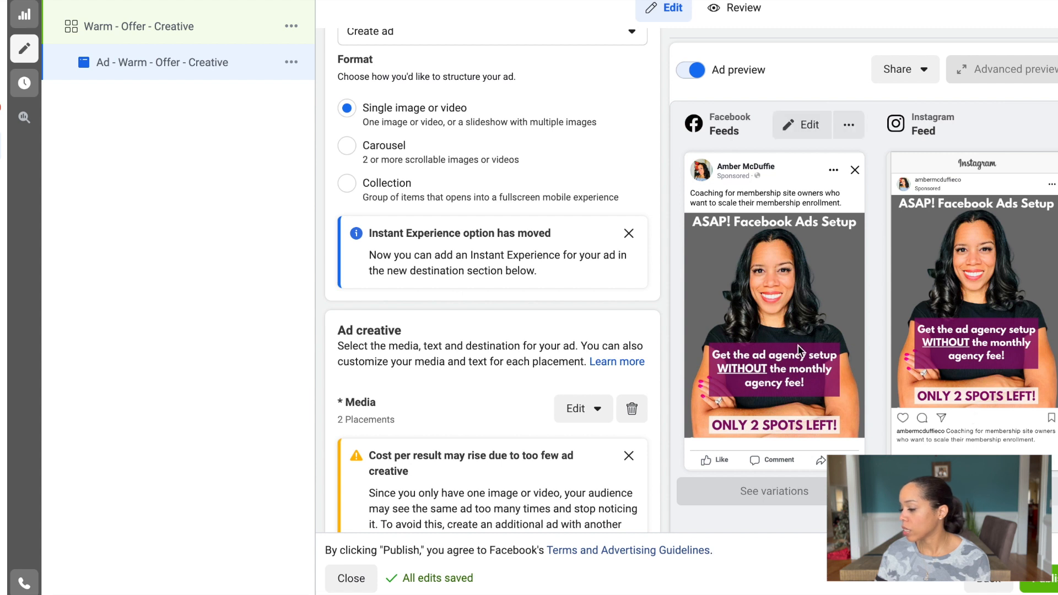
{"action": "mouse_move", "coordinate": [914, 253]}
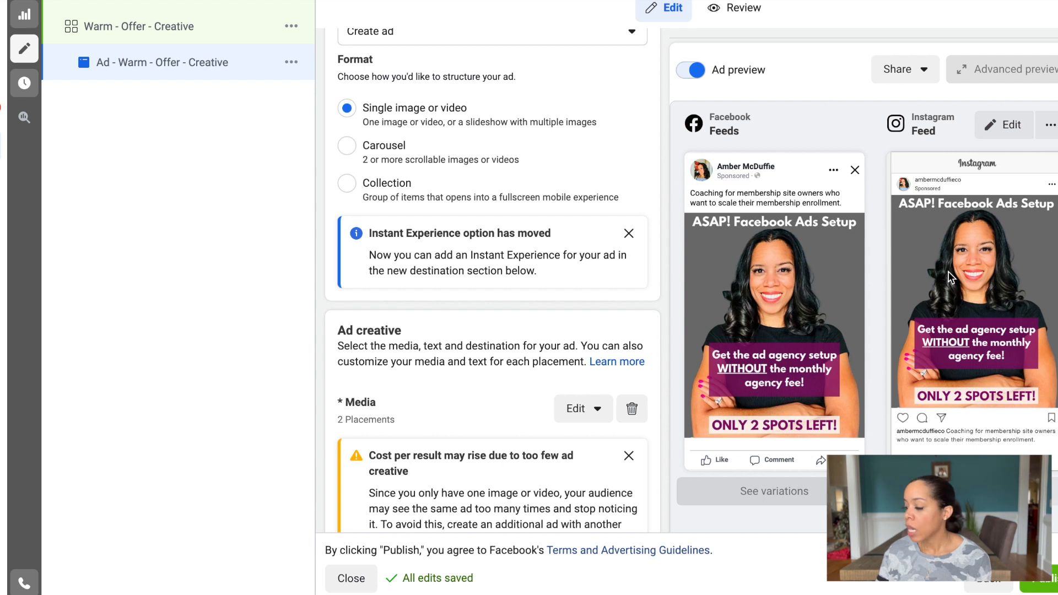
{"action": "mouse_move", "coordinate": [815, 292]}
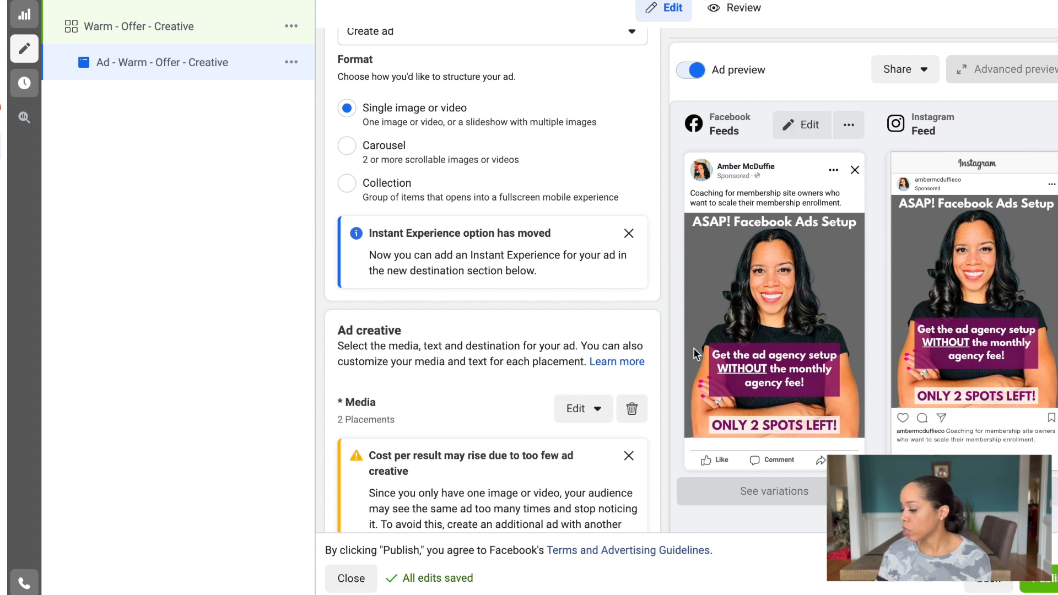
- Copy the entire ad copy from the open text document and replace the ad's primary text with it
{"action": "scroll", "coordinate": [659, 348], "scroll_direction": "down", "scroll_amount": 2}
{"action": "scroll", "coordinate": [660, 348], "scroll_direction": "down", "scroll_amount": 5}
{"action": "scroll", "coordinate": [659, 349], "scroll_direction": "down", "scroll_amount": 1}
{"action": "key", "text": "super+Tab"}
{"action": "key", "text": "super+a"}
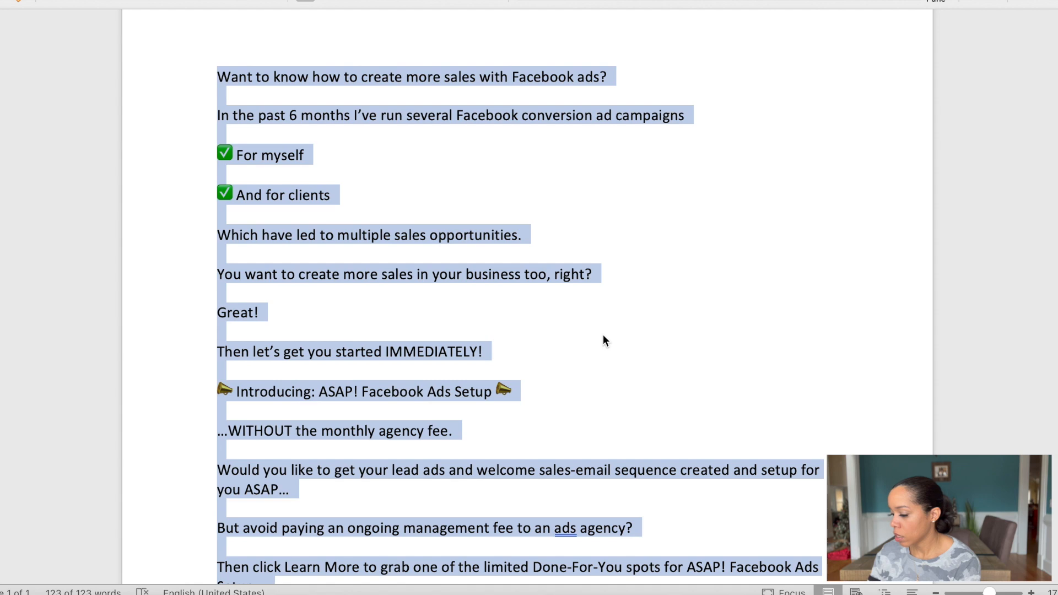
{"action": "key", "text": "super+Tab"}
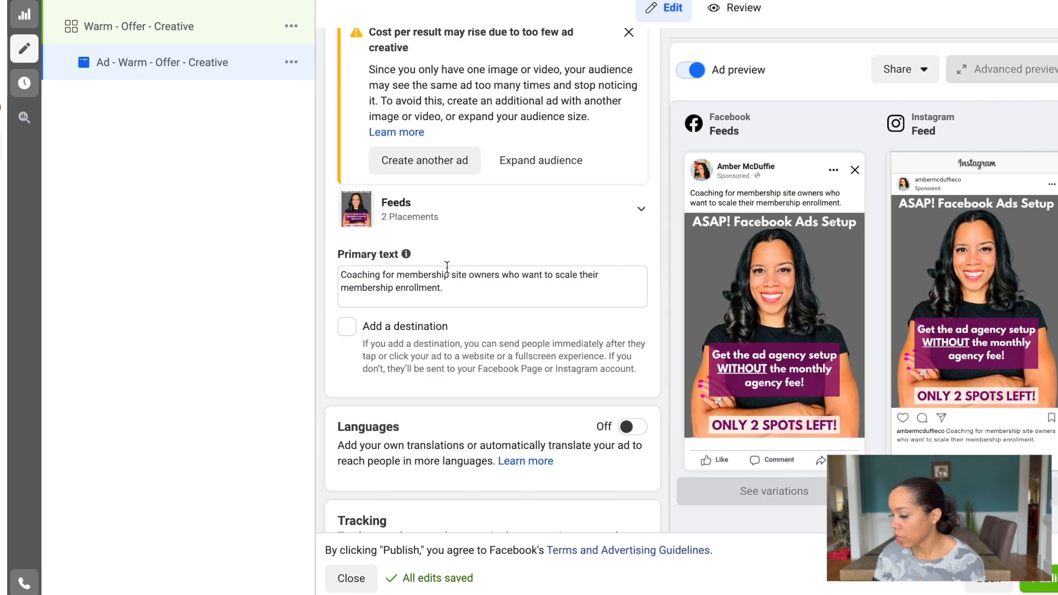
{"action": "left_click", "coordinate": [457, 297]}
{"action": "left_click", "coordinate": [334, 275]}
{"action": "left_click_drag", "start_coordinate": [456, 301], "coordinate": [331, 266]}
{"action": "key", "text": "super+v"}
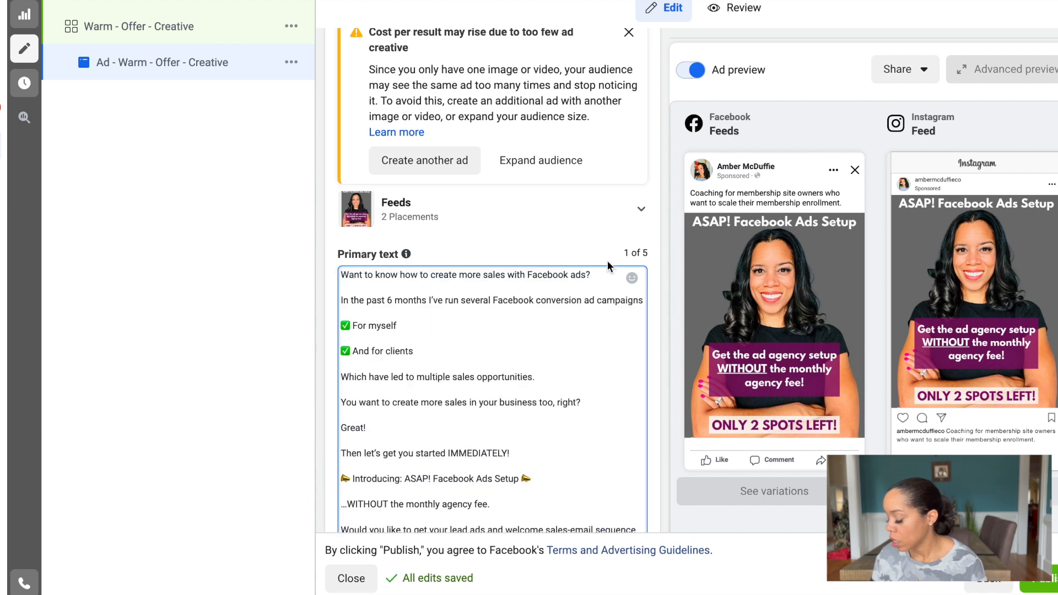
- Add a Website destination to the ad, using the business site's /offers/aKYBDoMW page as the website URL
{"action": "scroll", "coordinate": [650, 312], "scroll_direction": "down", "scroll_amount": 5}
{"action": "scroll", "coordinate": [650, 312], "scroll_direction": "down", "scroll_amount": 3}
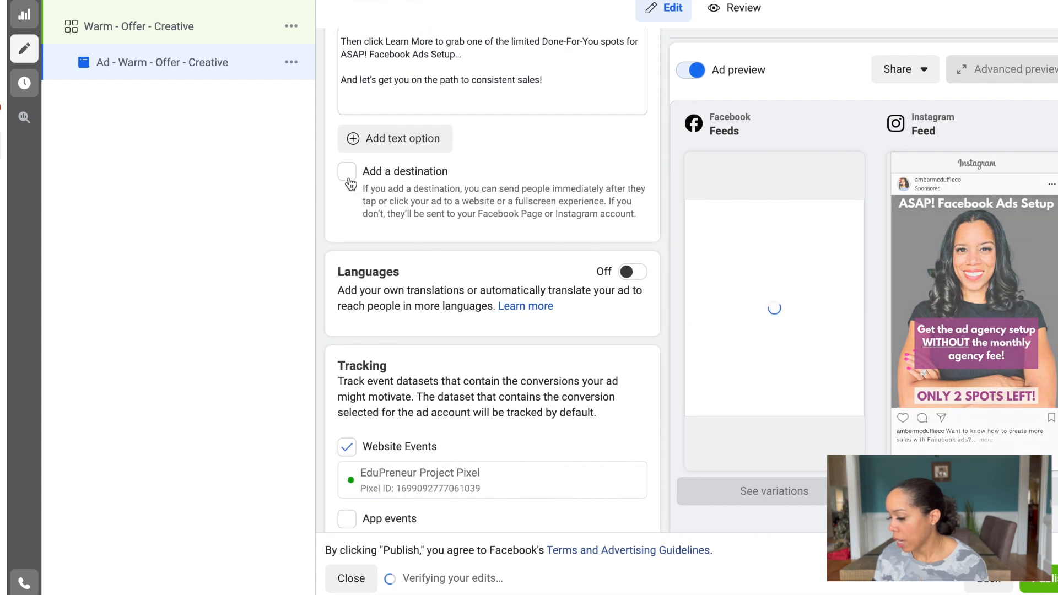
{"action": "left_click", "coordinate": [348, 179]}
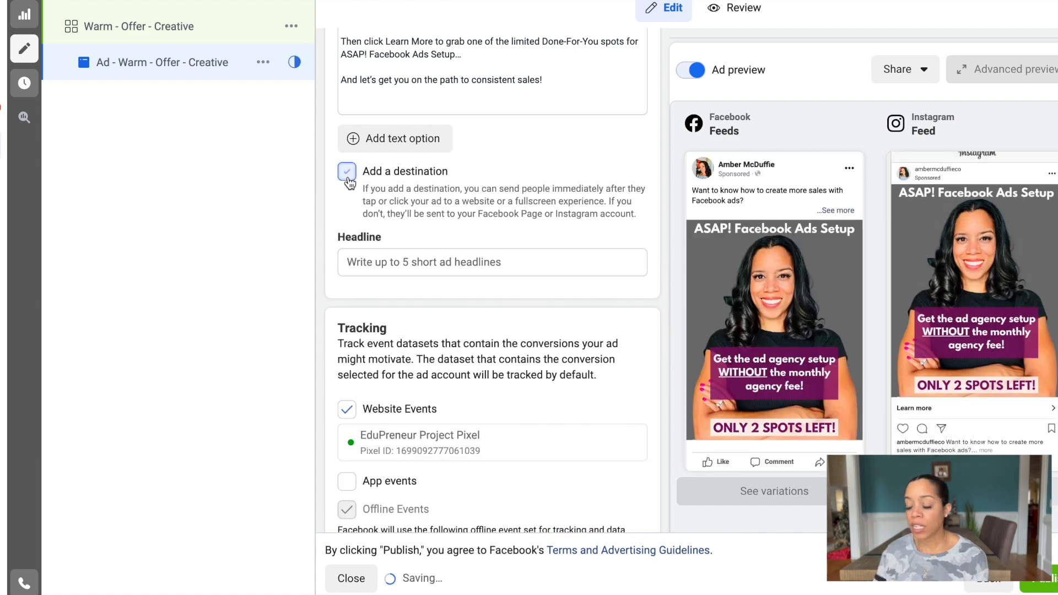
{"action": "scroll", "coordinate": [384, 227], "scroll_direction": "down", "scroll_amount": 3}
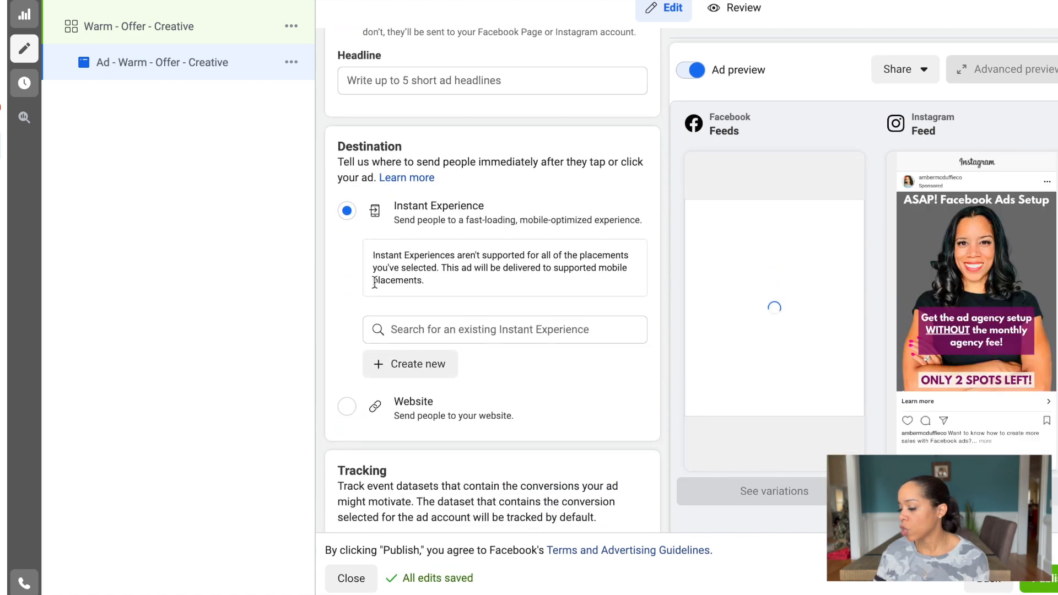
{"action": "left_click", "coordinate": [347, 407]}
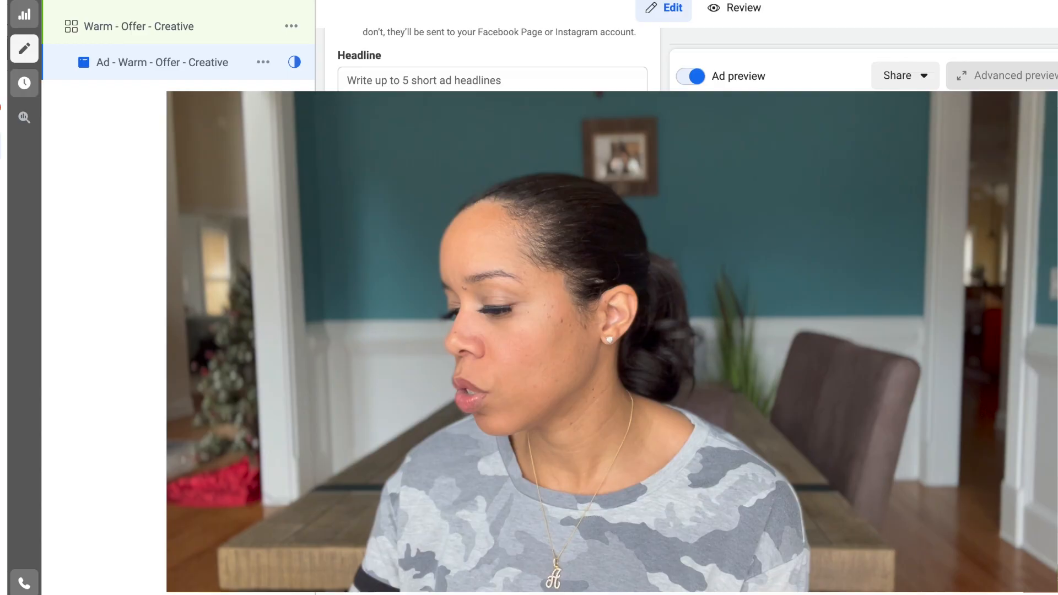
{"action": "left_click", "coordinate": [455, 445]}
{"action": "type", "text": "https://www.ambermcduffie.com/offers/aKYBDoMW"}
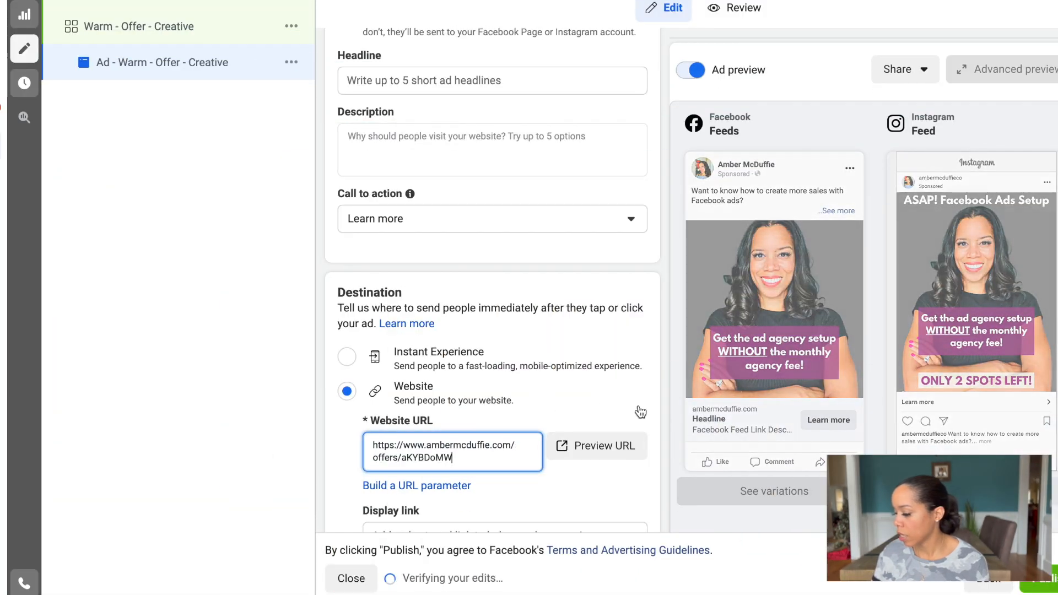
- Enter "Get more sales with Facebook ads" as the ad's headline
{"action": "scroll", "coordinate": [557, 282], "scroll_direction": "up", "scroll_amount": 1}
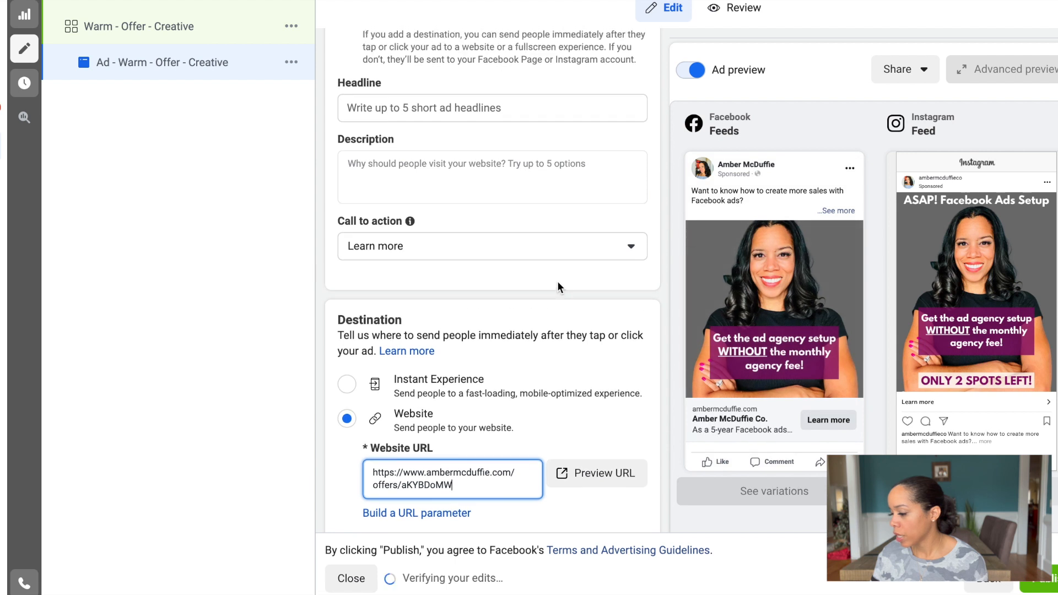
{"action": "left_click", "coordinate": [521, 111]}
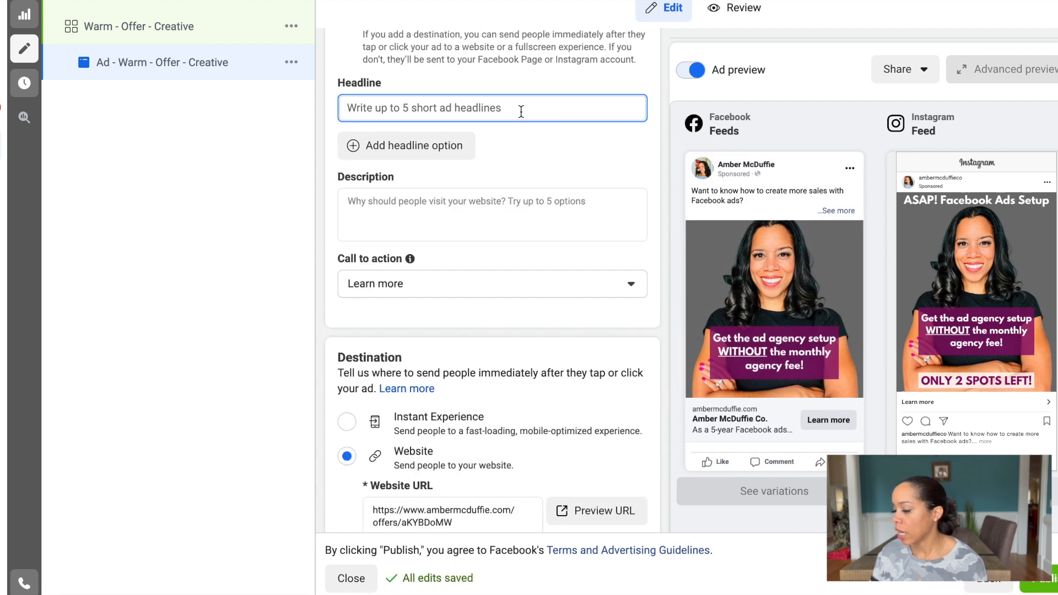
{"action": "type", "text": "Get"}
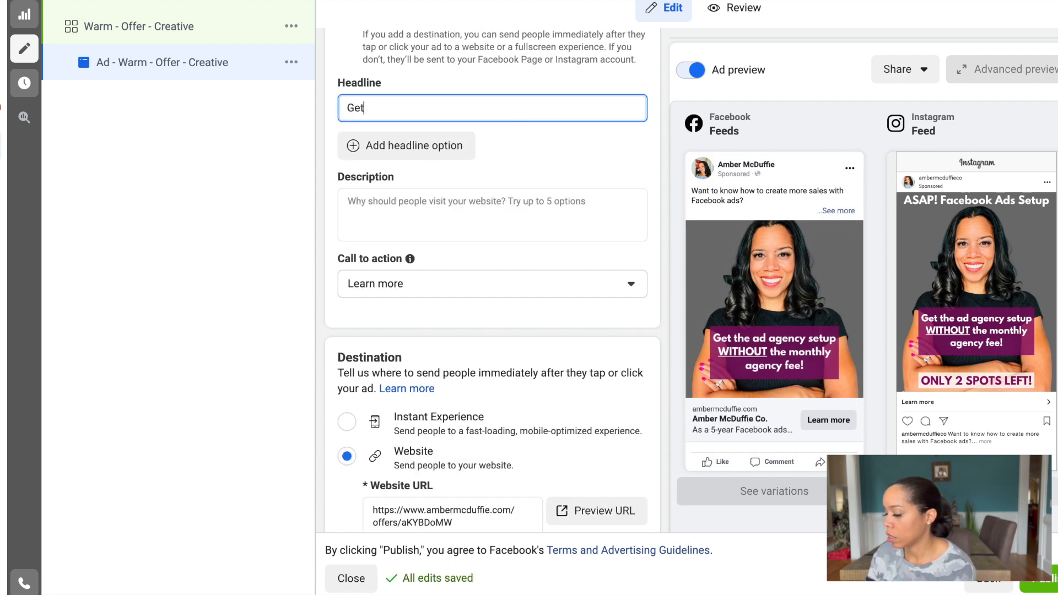
{"action": "type", "text": " more sales wi"}
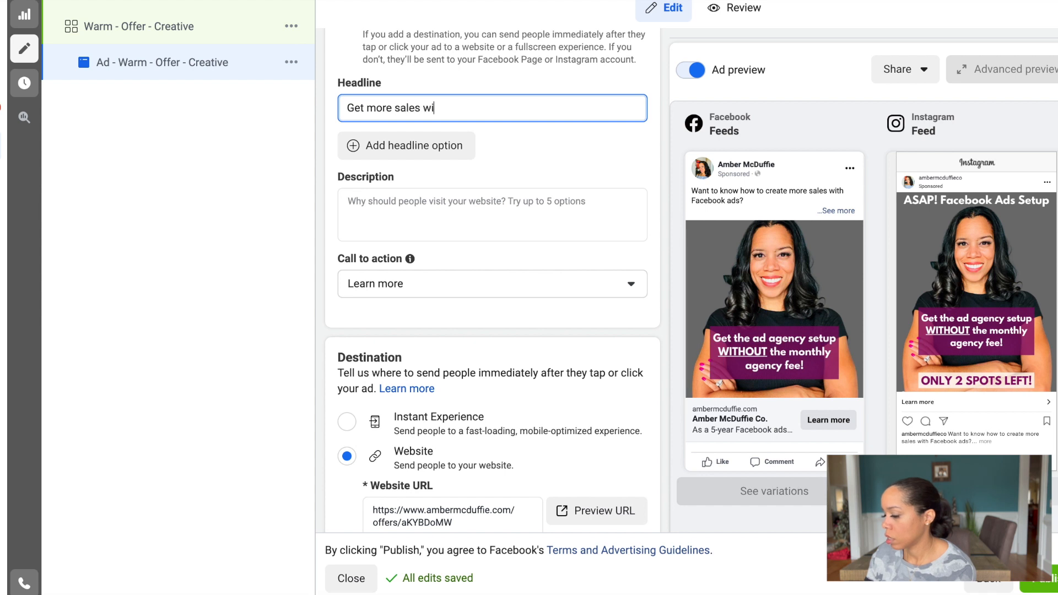
{"action": "type", "text": "th Facebook ads"}
{"action": "left_click", "coordinate": [660, 198]}
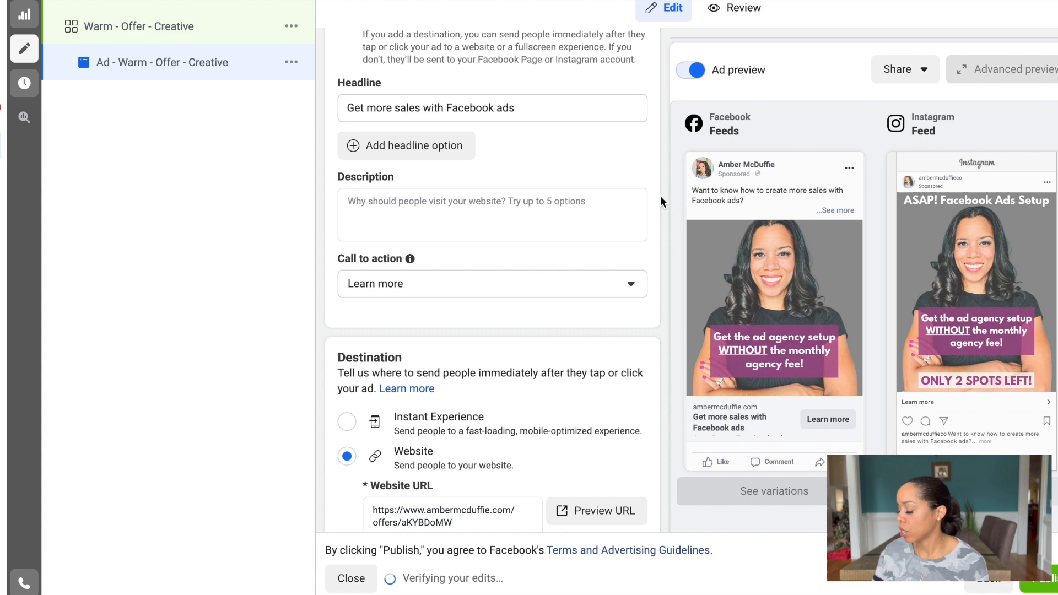
- Review the ad's call to action, destination, languages and tracking settings
{"action": "scroll", "coordinate": [652, 173], "scroll_direction": "down", "scroll_amount": 1}
{"action": "scroll", "coordinate": [652, 176], "scroll_direction": "down", "scroll_amount": 3}
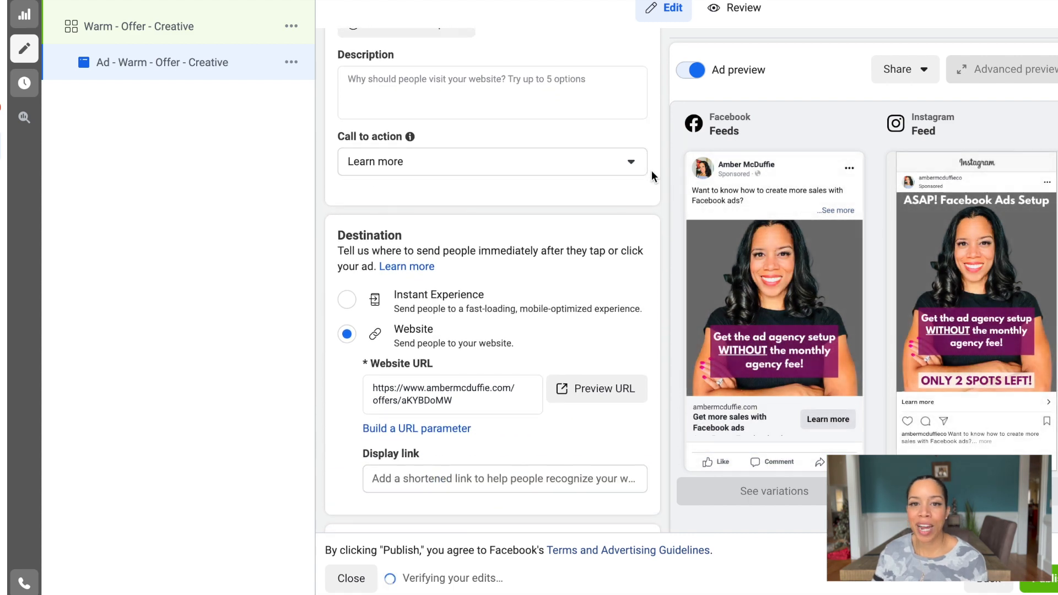
{"action": "scroll", "coordinate": [652, 172], "scroll_direction": "down", "scroll_amount": 5}
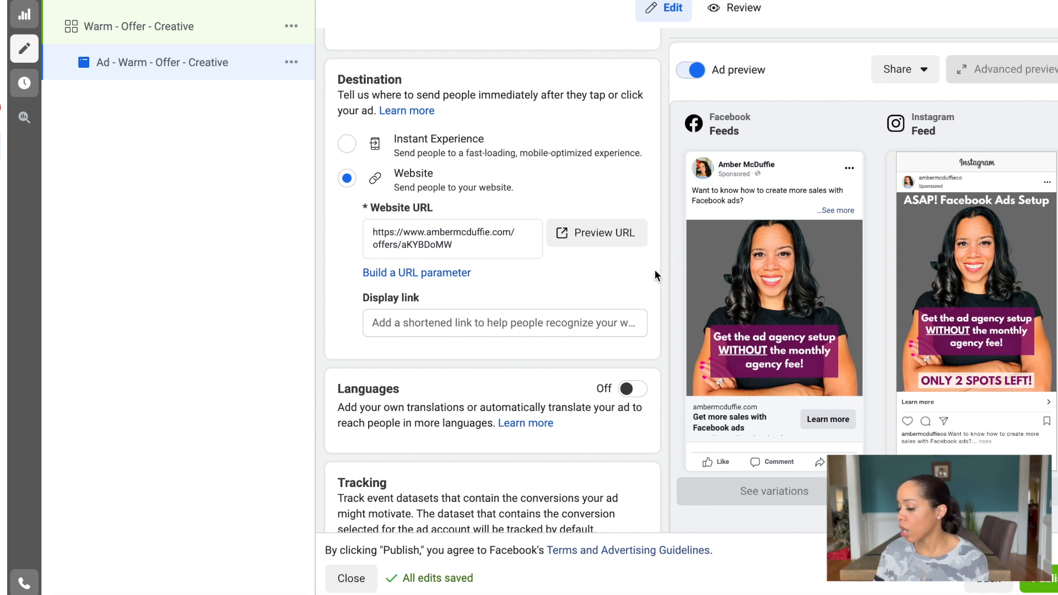
{"action": "scroll", "coordinate": [649, 280], "scroll_direction": "down", "scroll_amount": 3}
{"action": "scroll", "coordinate": [650, 280], "scroll_direction": "down", "scroll_amount": 5}
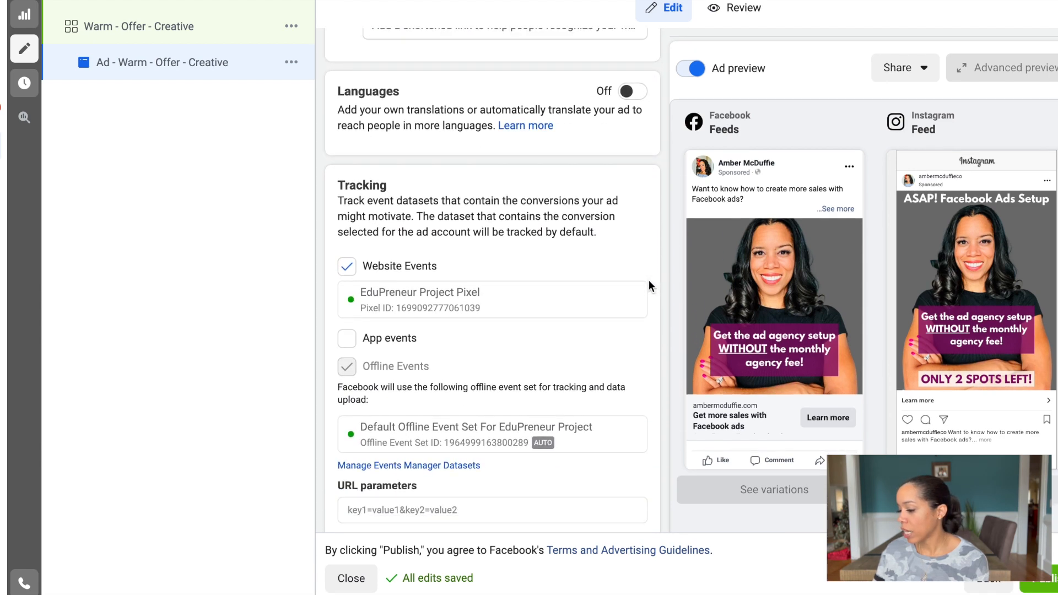
{"action": "scroll", "coordinate": [650, 280], "scroll_direction": "down", "scroll_amount": 2}
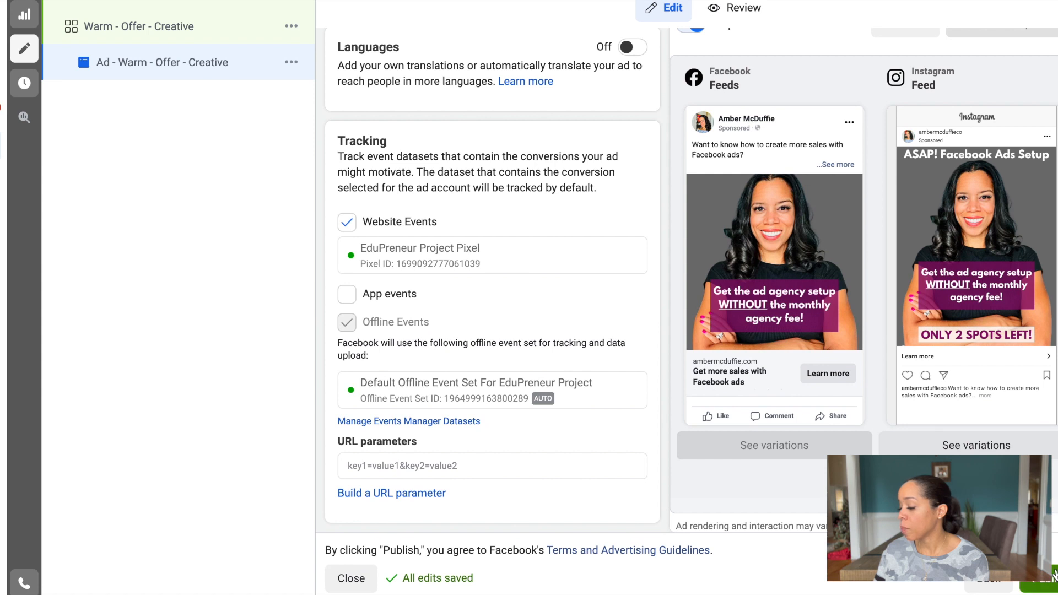